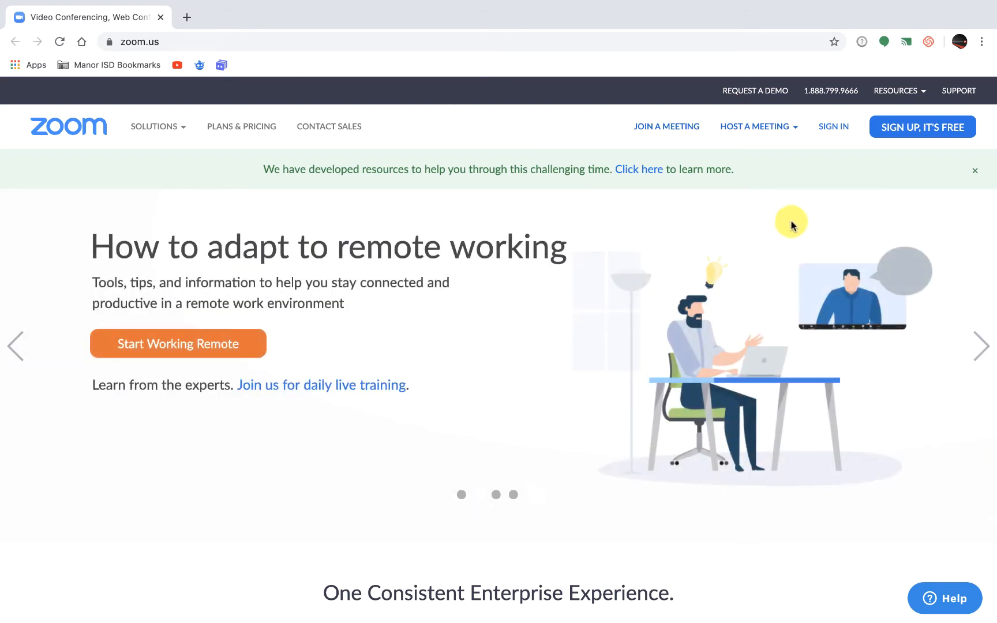
# Sign in to the Zoom account and open its personal meeting settings.
pyautogui.click(833, 132)
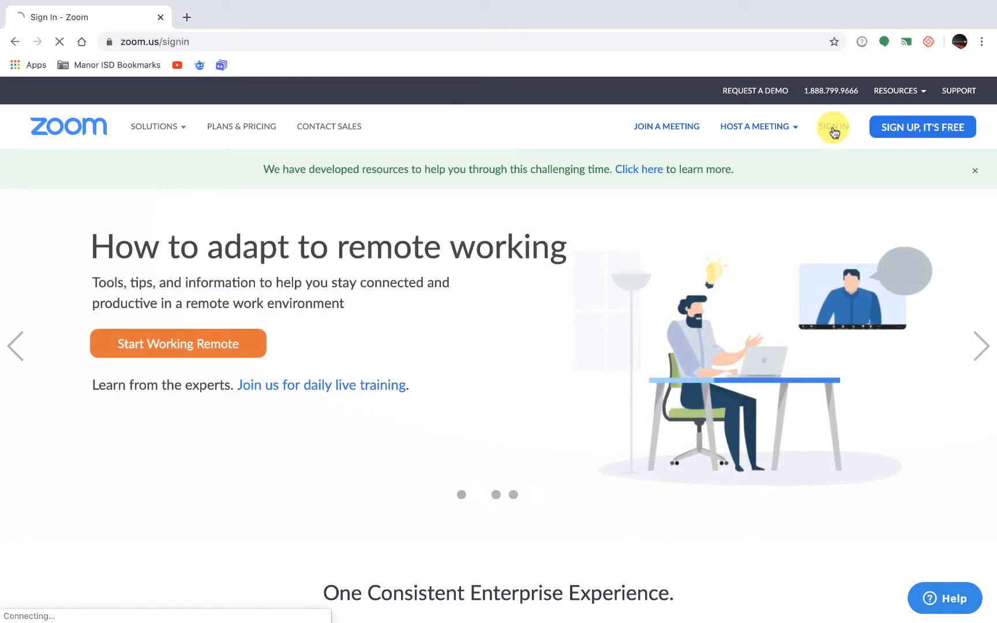
pyautogui.scroll(-3, 737, 282)
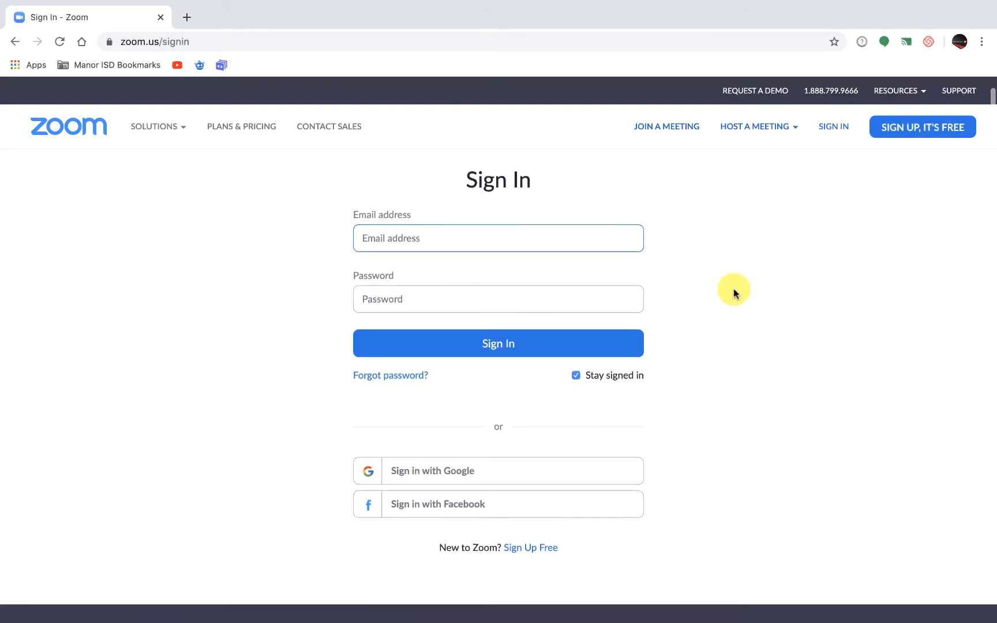
pyautogui.click(428, 330)
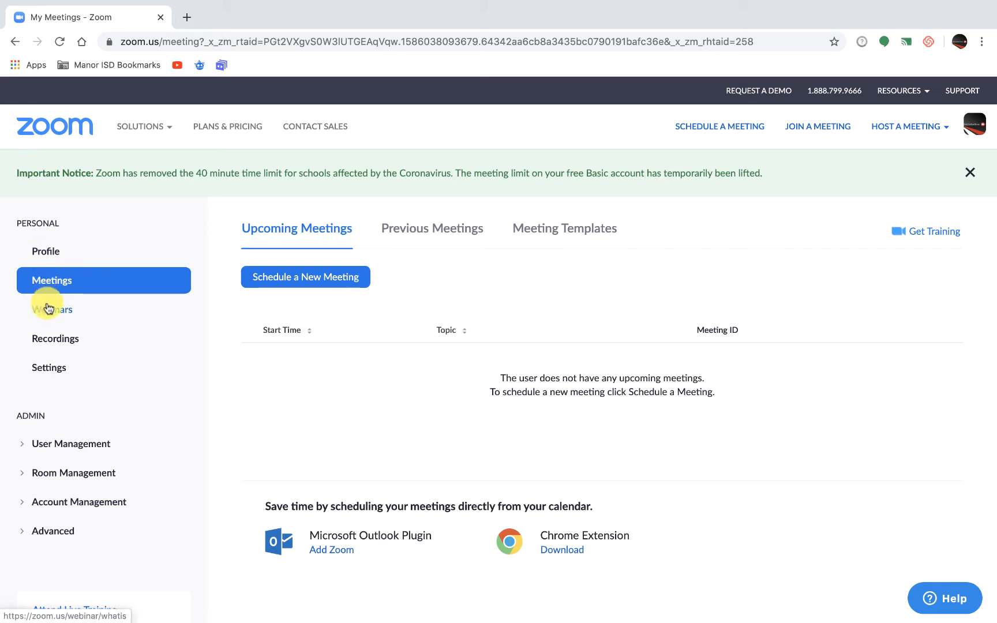
pyautogui.click(50, 370)
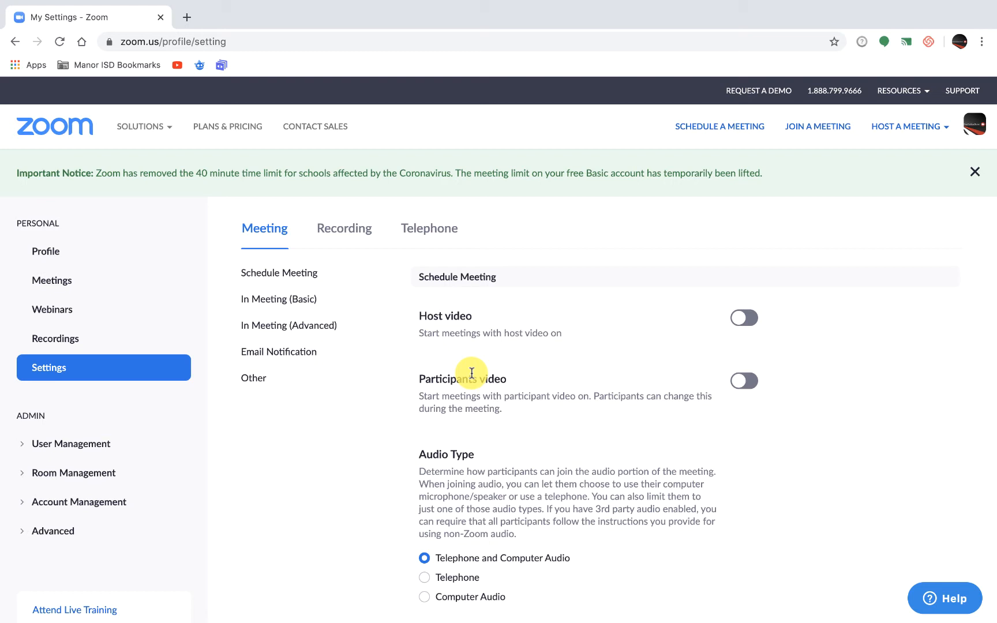
# Review the Schedule Meeting settings, from host and participant video through the password requirements to Mute participants upon entry.
pyautogui.scroll(-3, 472, 372)
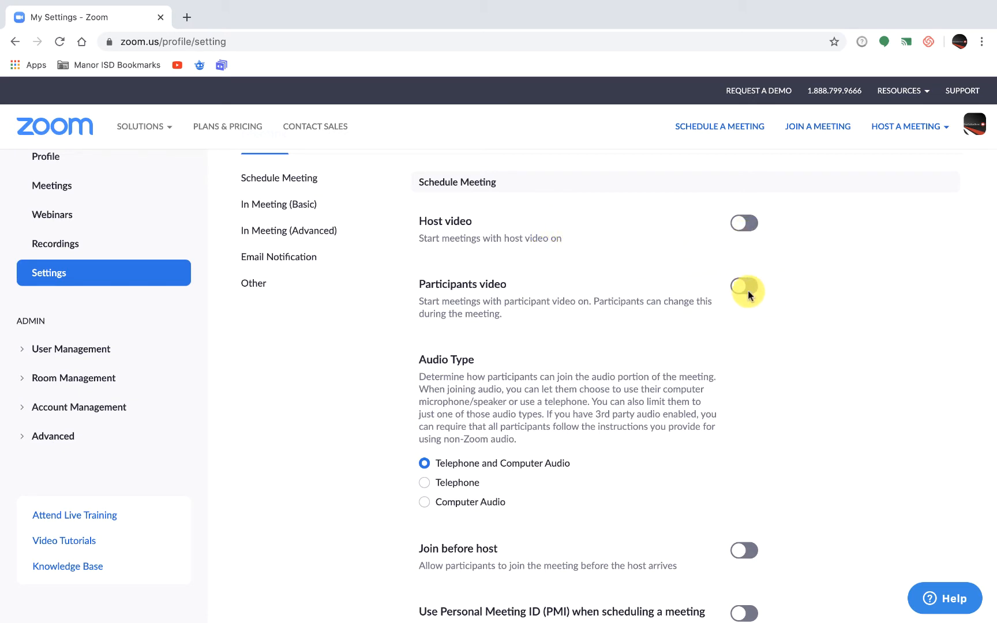
pyautogui.scroll(-2, 750, 303)
pyautogui.scroll(-3, 748, 303)
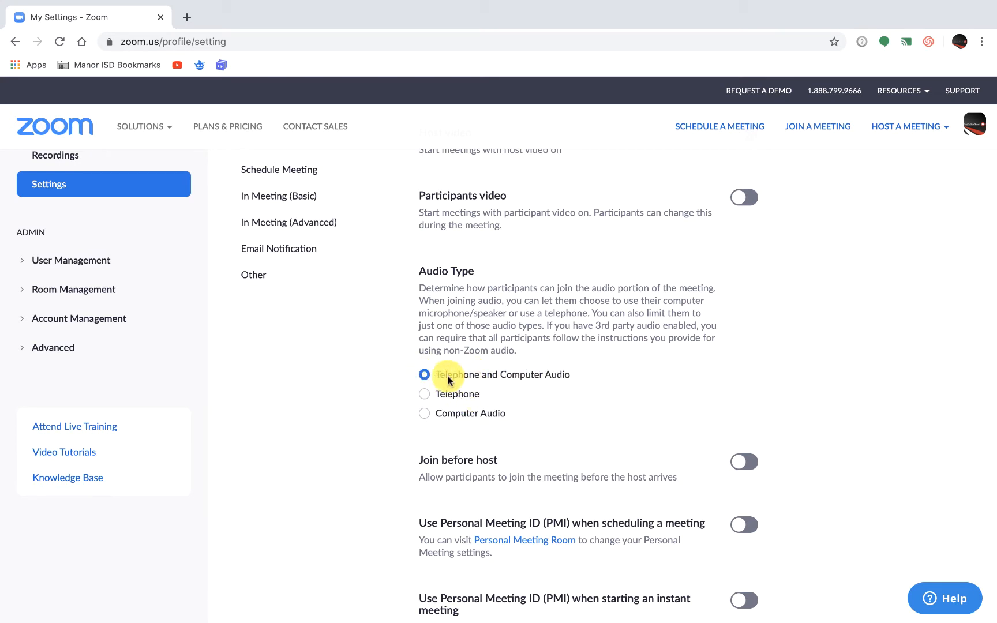
pyautogui.scroll(-3, 558, 401)
pyautogui.scroll(-3, 559, 403)
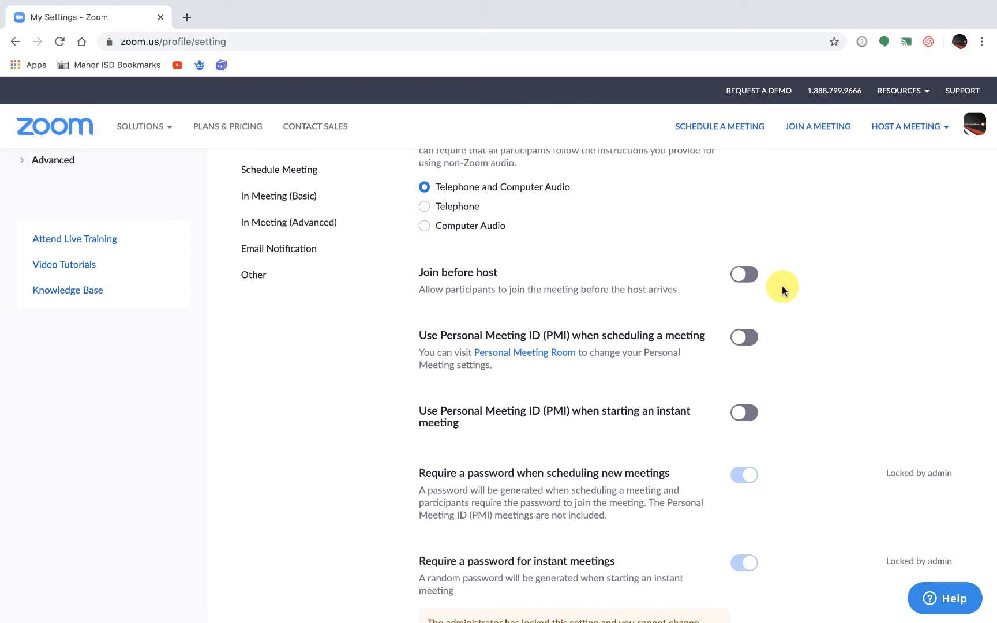
pyautogui.scroll(-3, 782, 285)
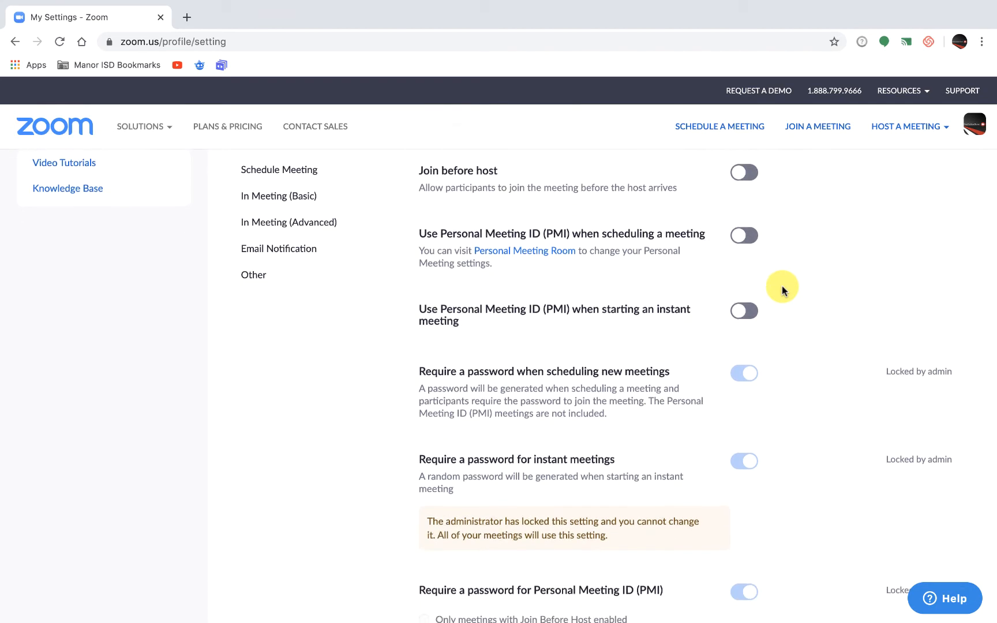
pyautogui.scroll(-4, 782, 286)
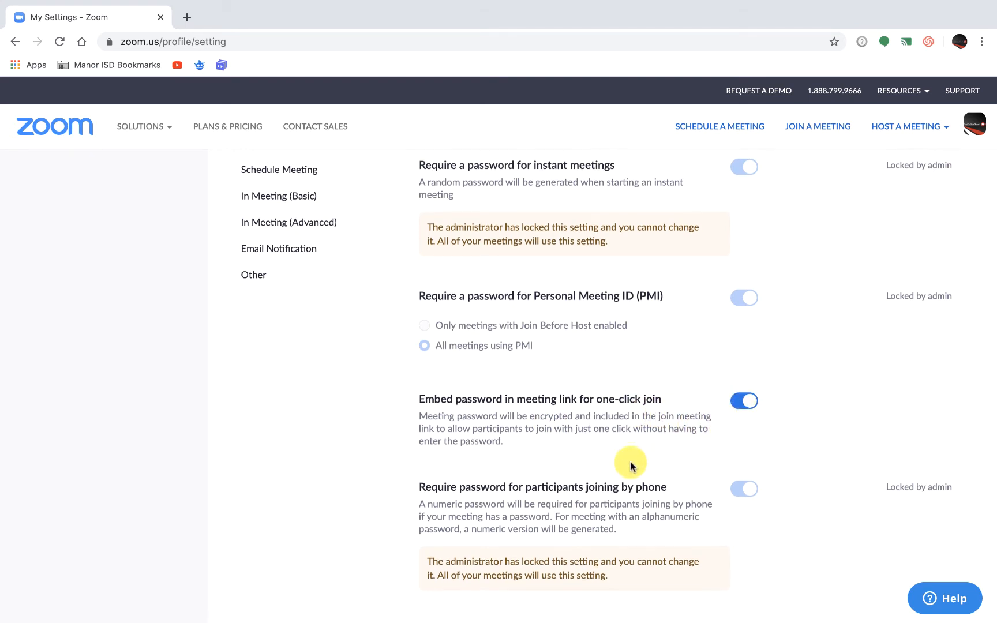
pyautogui.scroll(-3, 630, 465)
pyautogui.scroll(-2, 631, 465)
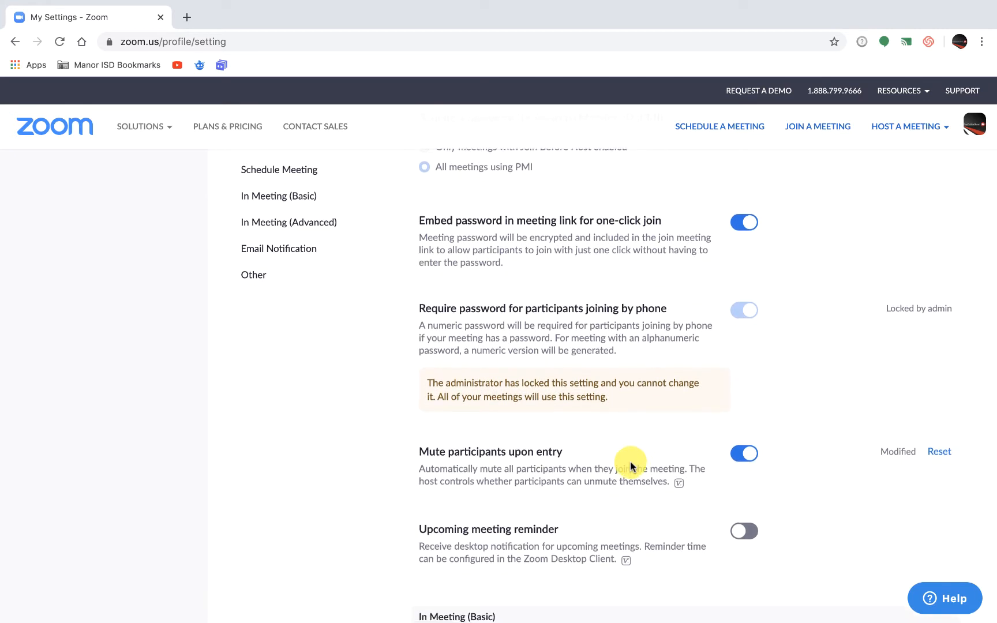
pyautogui.scroll(-3, 630, 463)
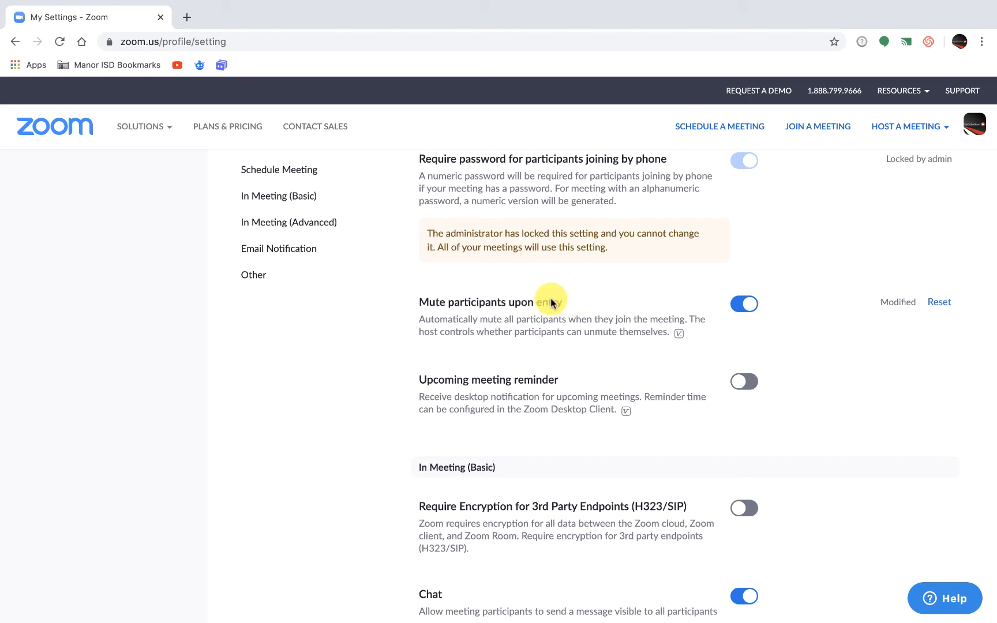
pyautogui.click(746, 309)
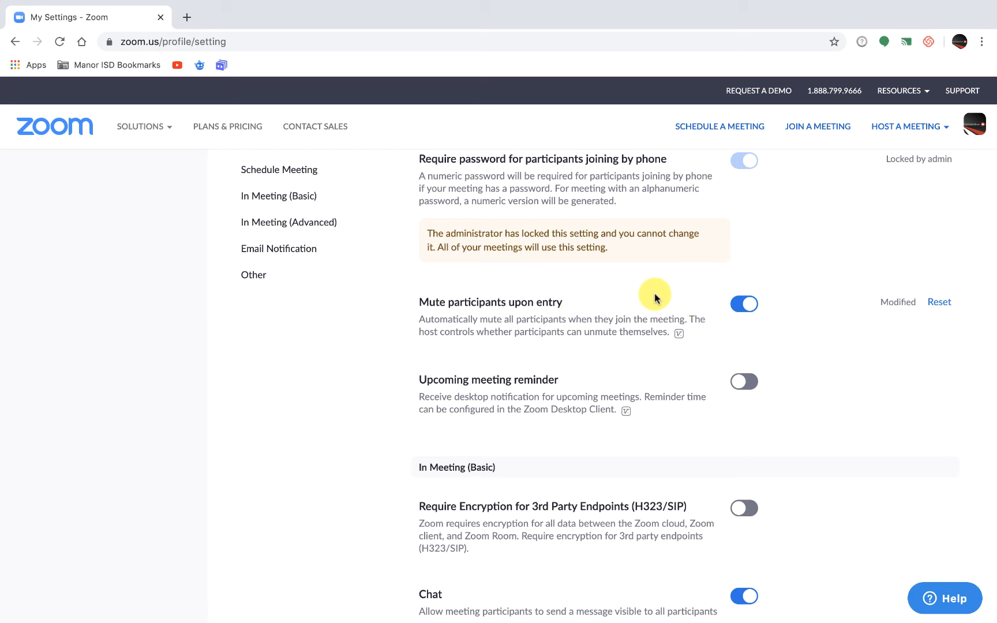
# Turn off Private chat and turn on Auto saving chats in the basic in-meeting settings.
pyautogui.scroll(-3, 656, 297)
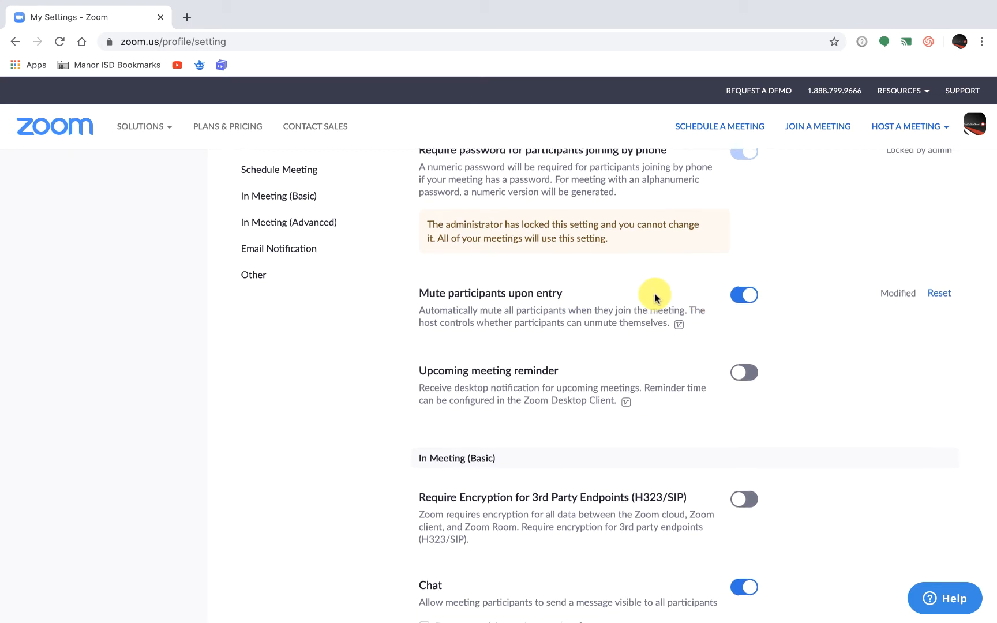
pyautogui.scroll(-4, 655, 294)
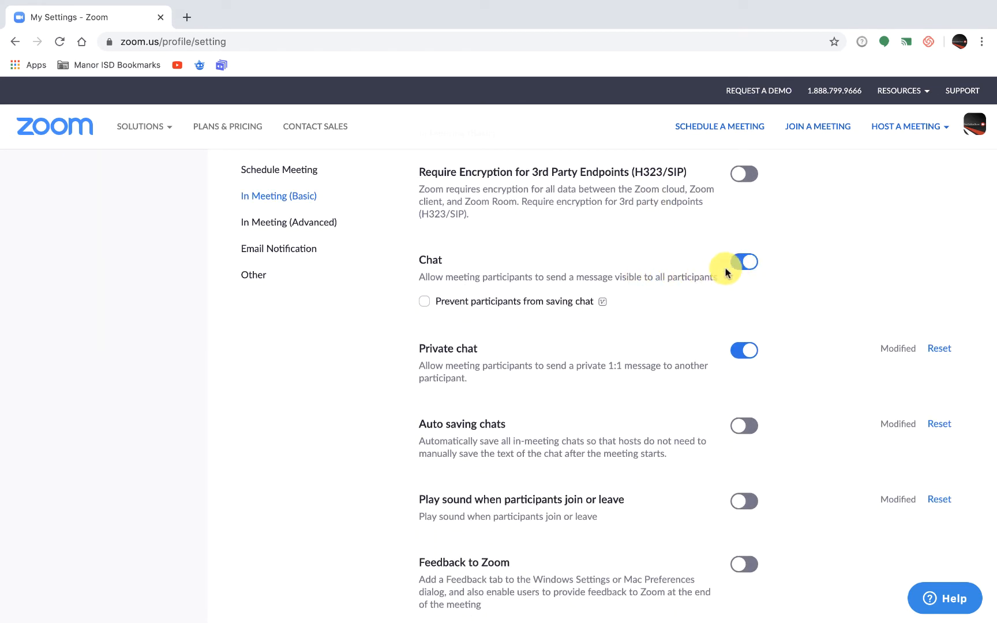
pyautogui.scroll(-1, 696, 346)
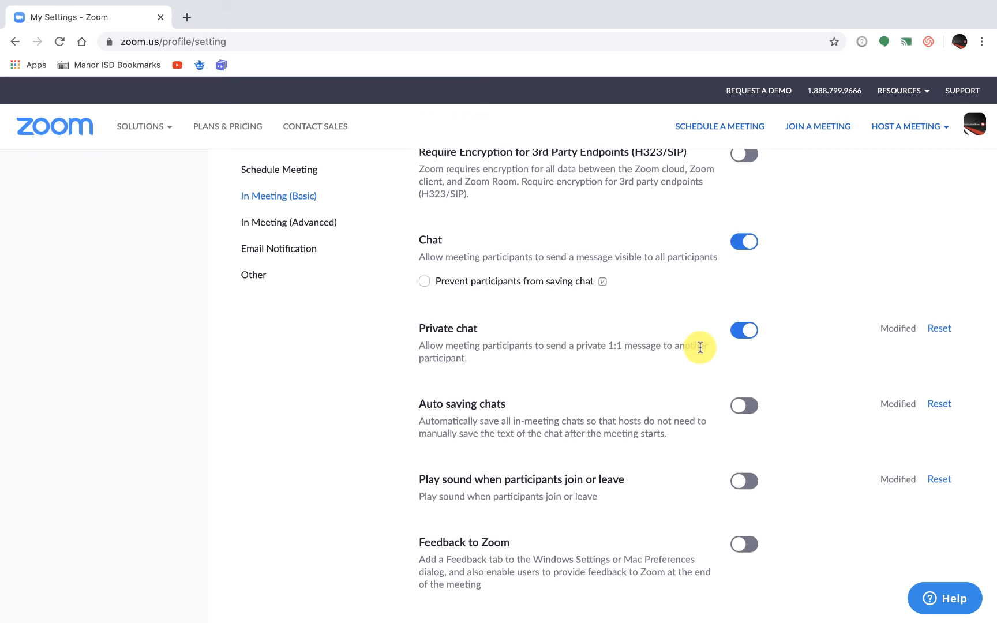
pyautogui.click(744, 332)
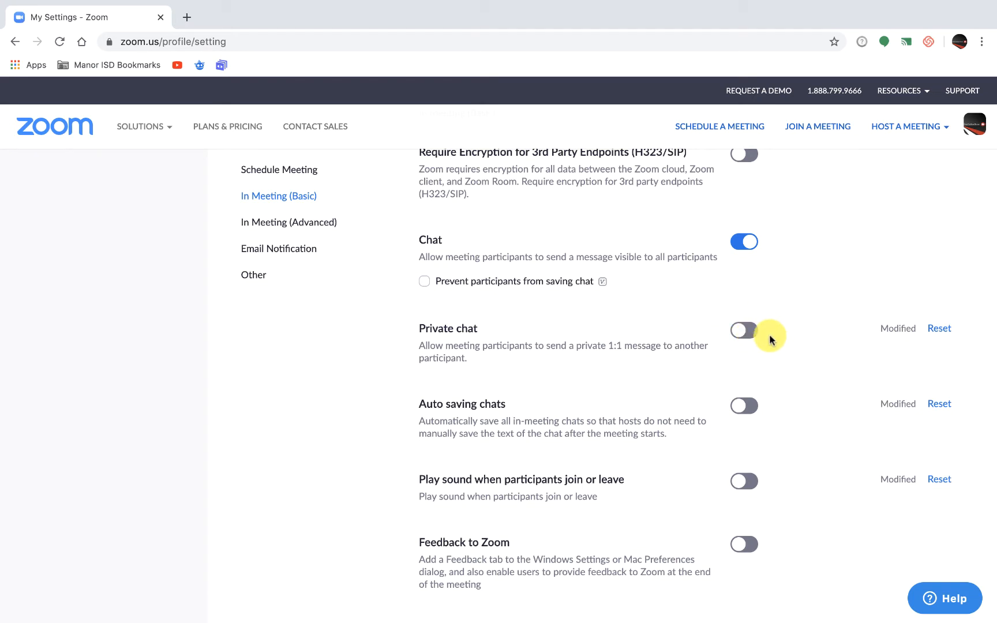
pyautogui.scroll(-1, 686, 369)
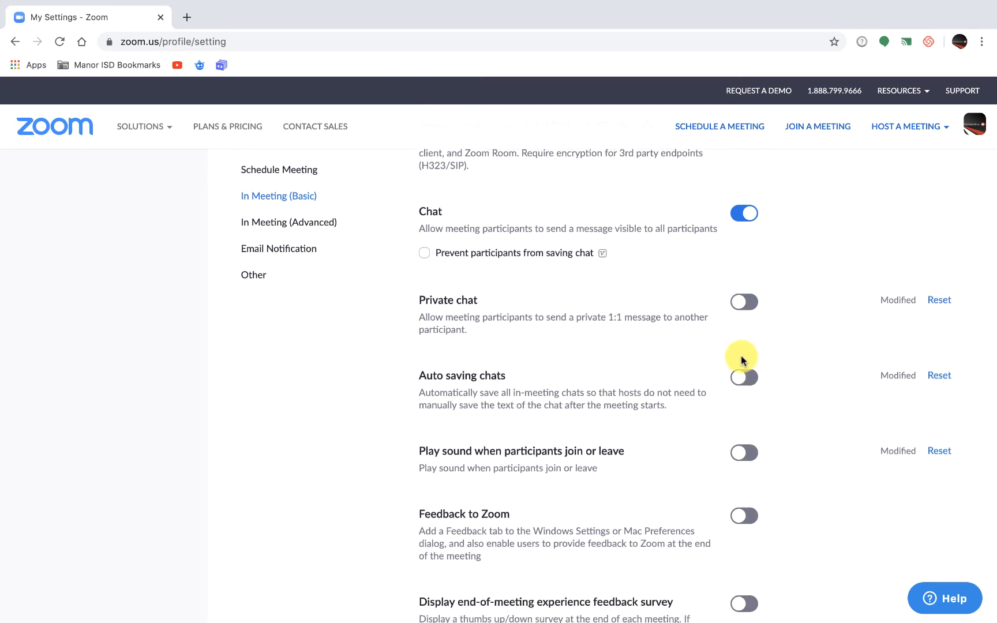
pyautogui.click(744, 378)
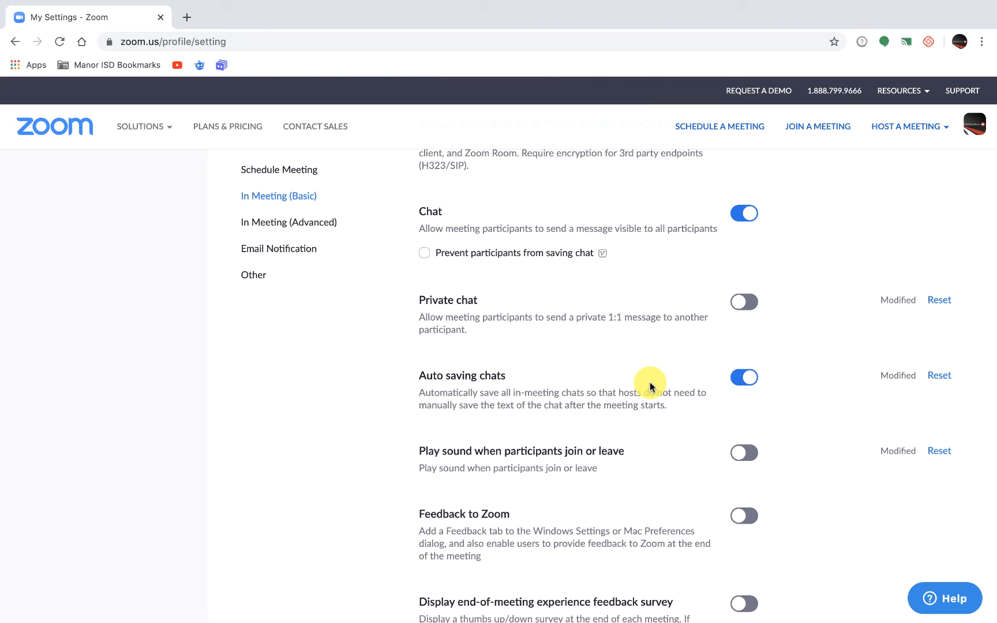
# Turn on Play sound when participants join or leave, set it to Heard by host only, and save.
pyautogui.scroll(-4, 648, 384)
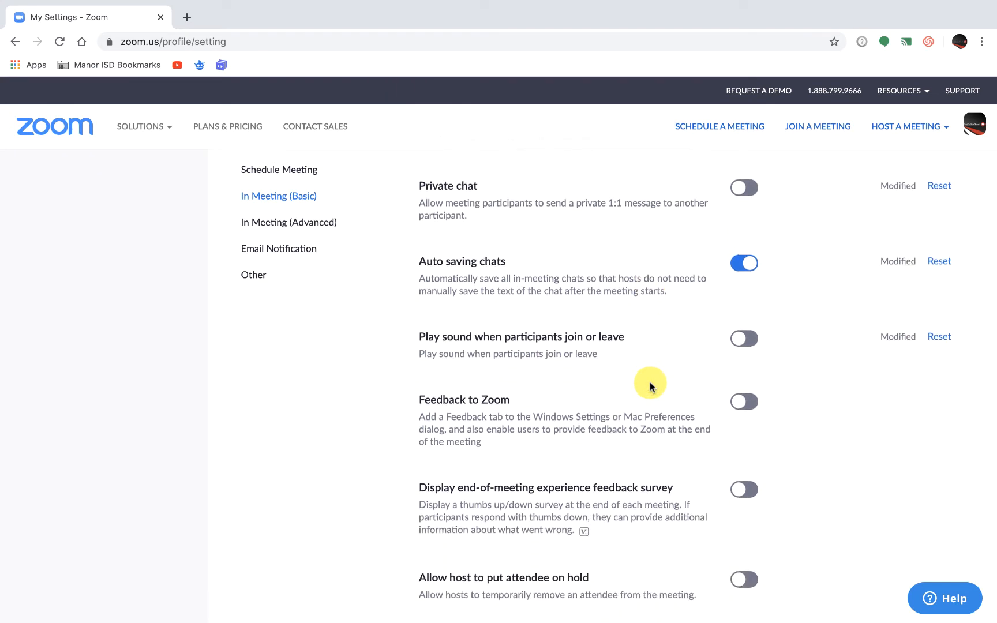
pyautogui.scroll(-2, 617, 380)
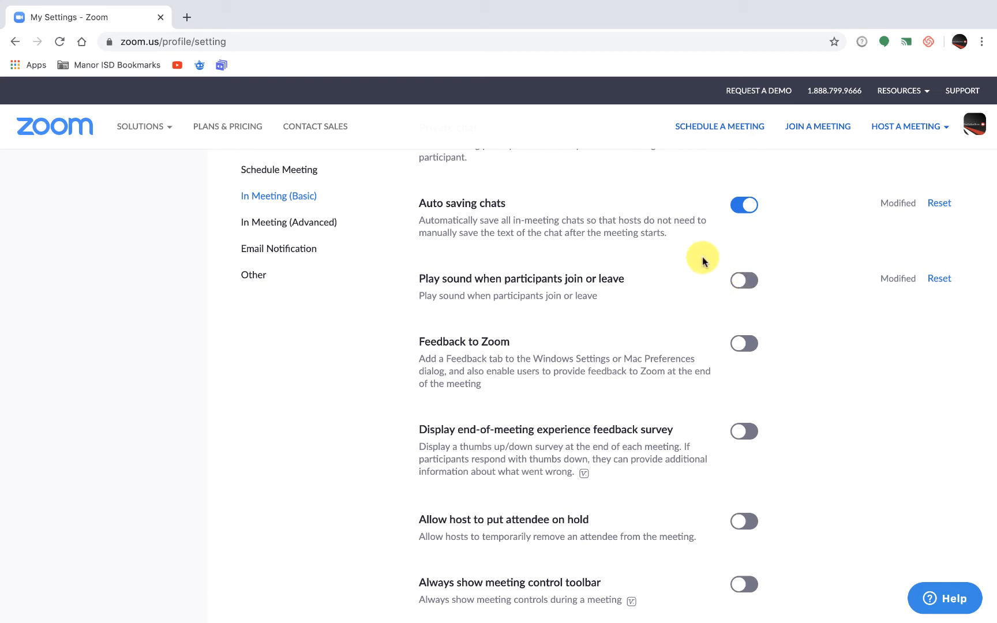
pyautogui.click(746, 280)
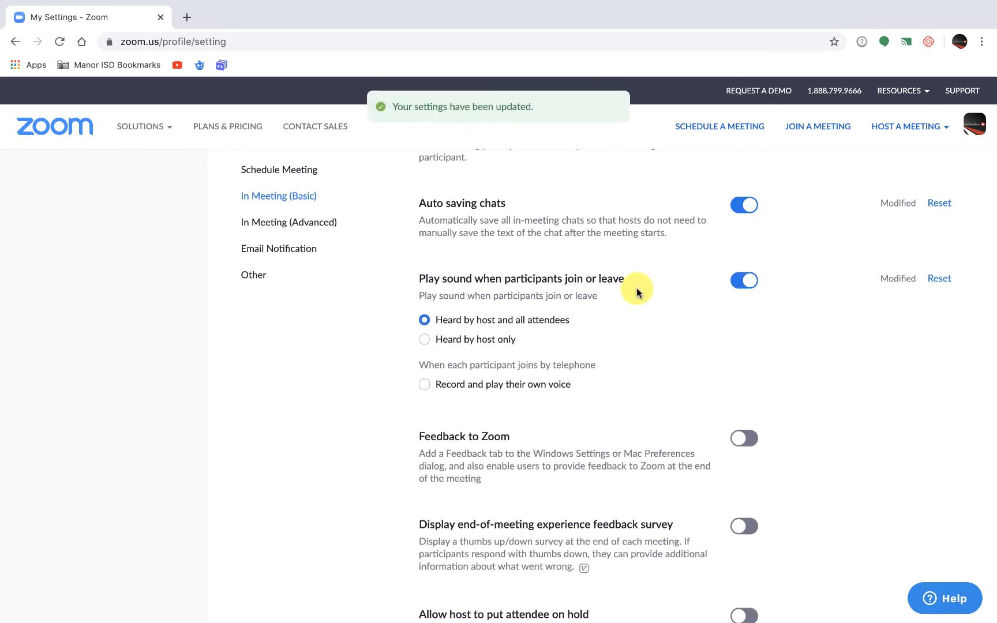
pyautogui.click(426, 341)
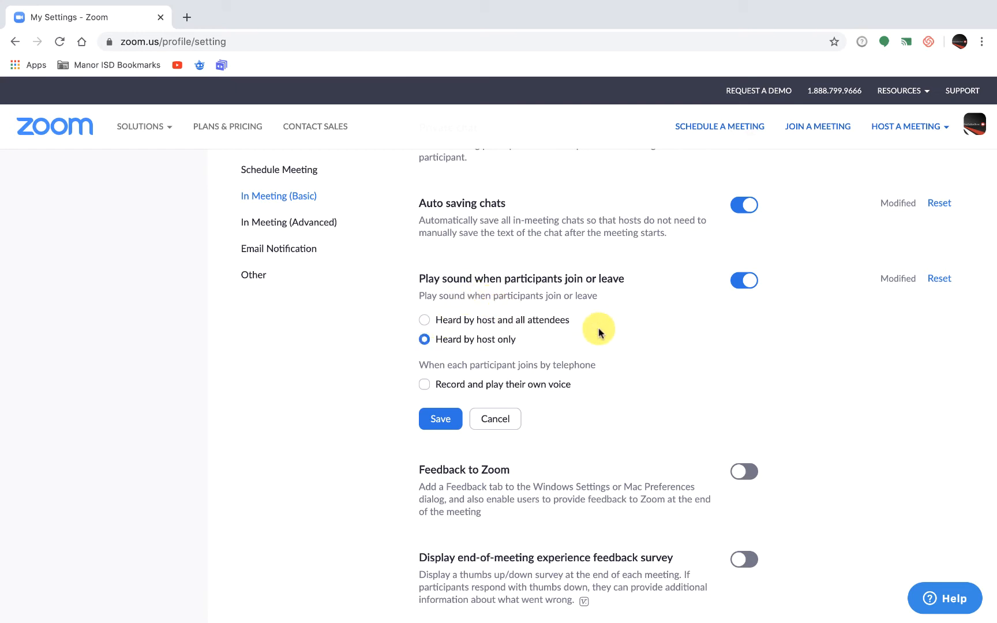
pyautogui.click(439, 424)
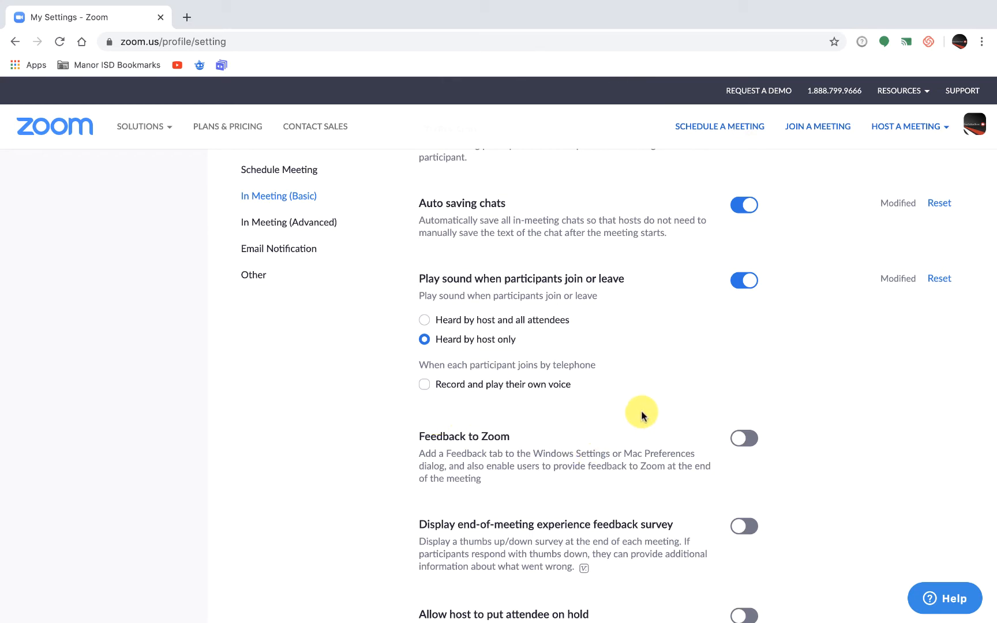
# Turn on Allow host to put attendee on hold in the basic in-meeting settings.
pyautogui.scroll(-1, 641, 415)
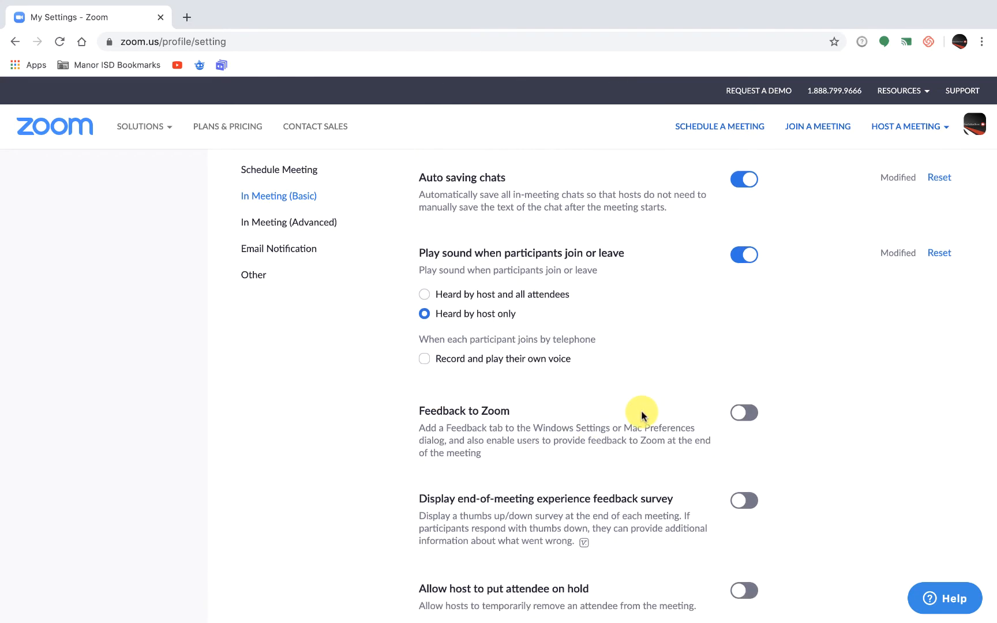
pyautogui.scroll(-2, 642, 416)
pyautogui.scroll(-3, 642, 415)
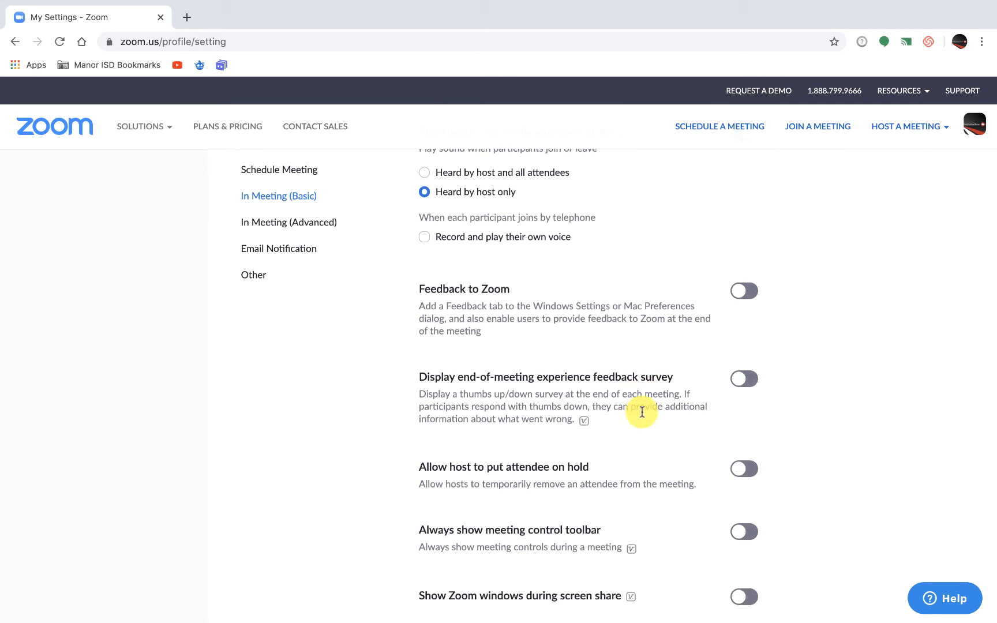
pyautogui.scroll(-3, 756, 311)
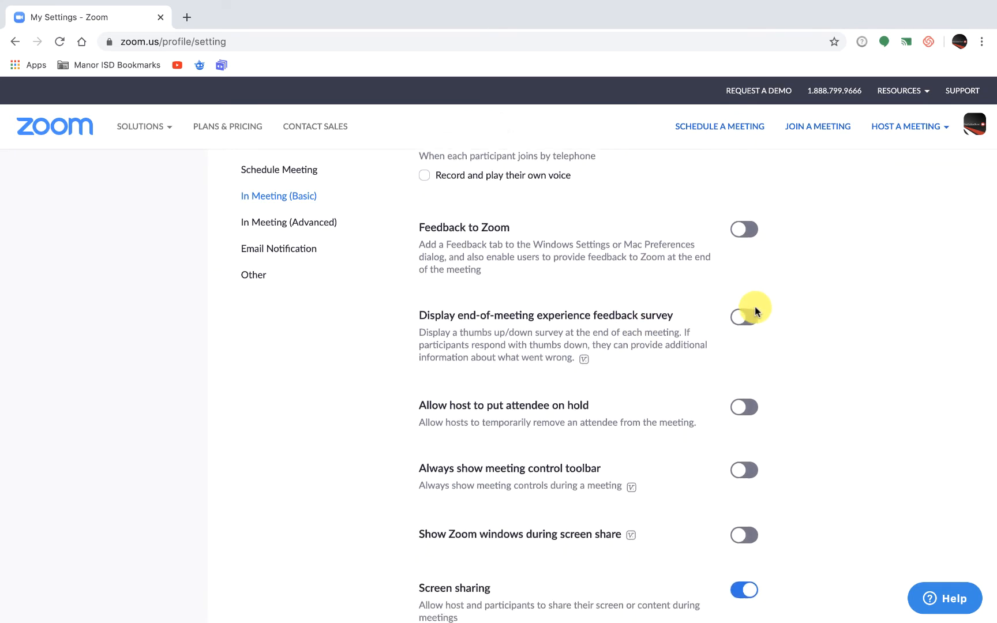
pyautogui.scroll(-1, 781, 339)
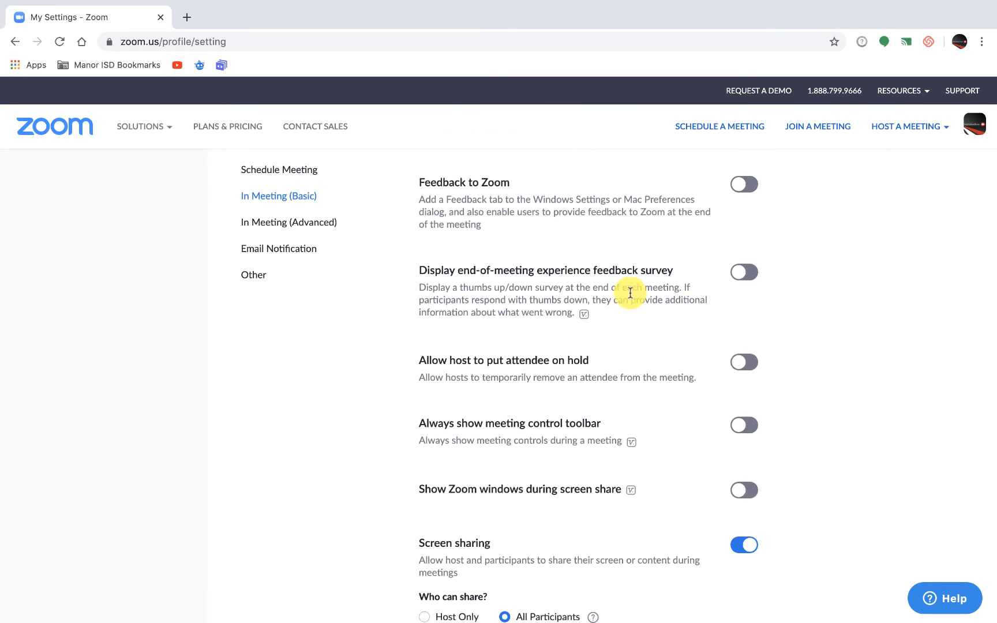
pyautogui.scroll(-2, 630, 292)
pyautogui.scroll(-1, 629, 292)
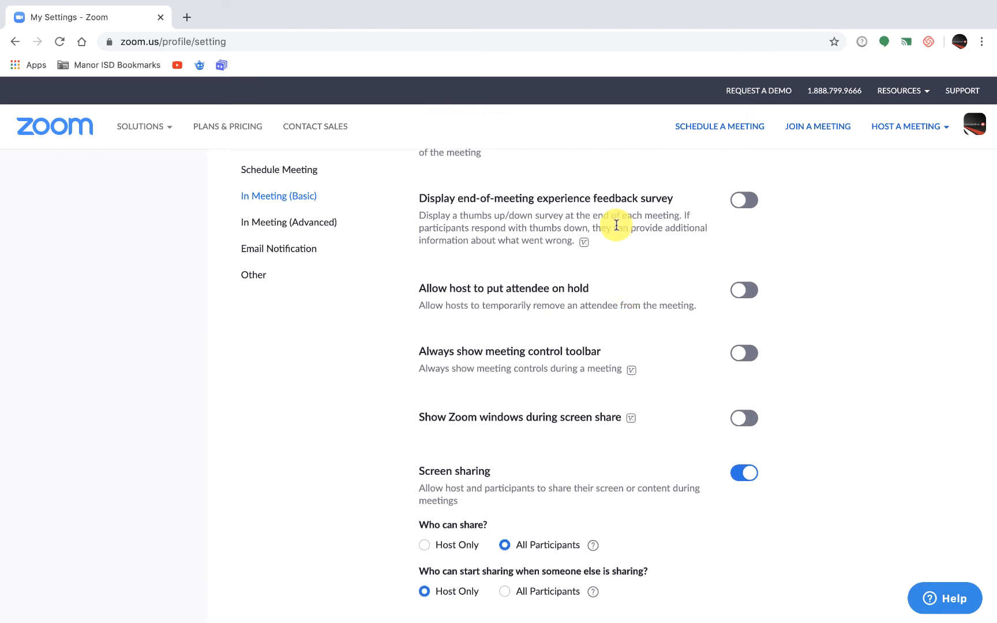
pyautogui.scroll(-2, 636, 291)
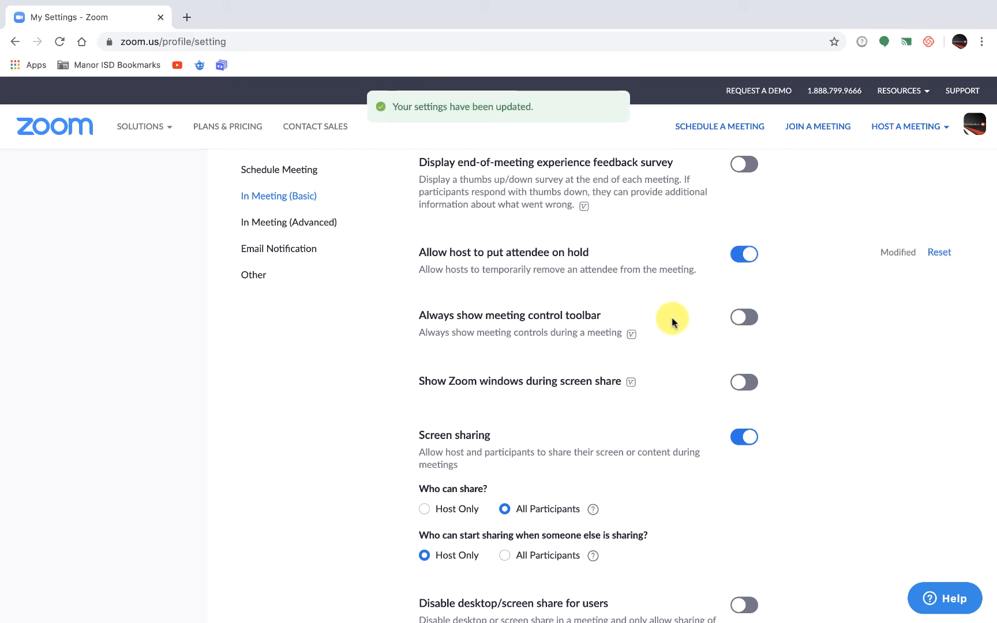
# Turn on Always show meeting control toolbar and Show Zoom windows during screen share.
pyautogui.scroll(-1, 672, 318)
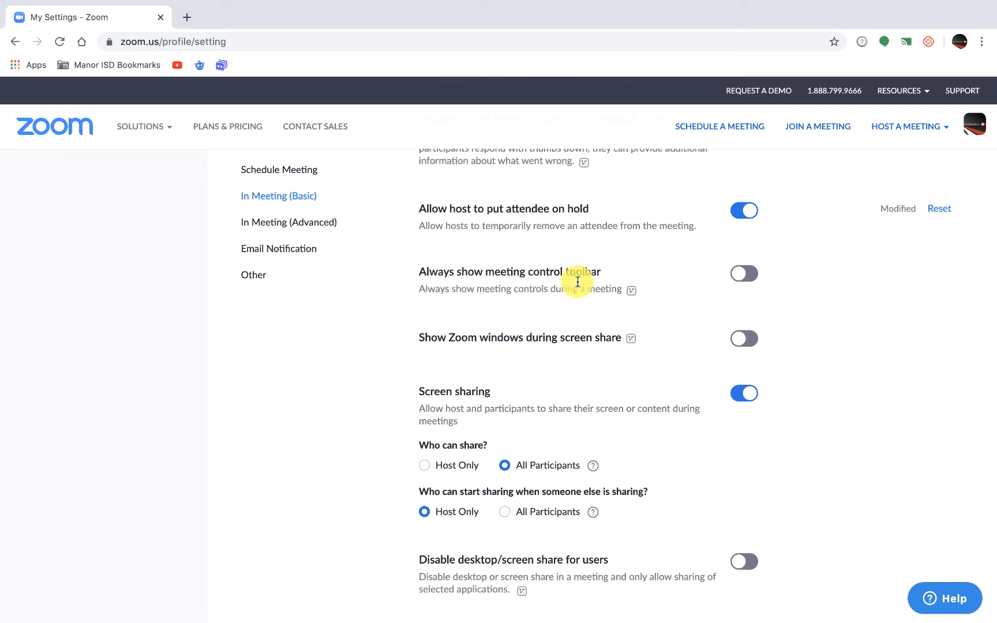
pyautogui.click(752, 275)
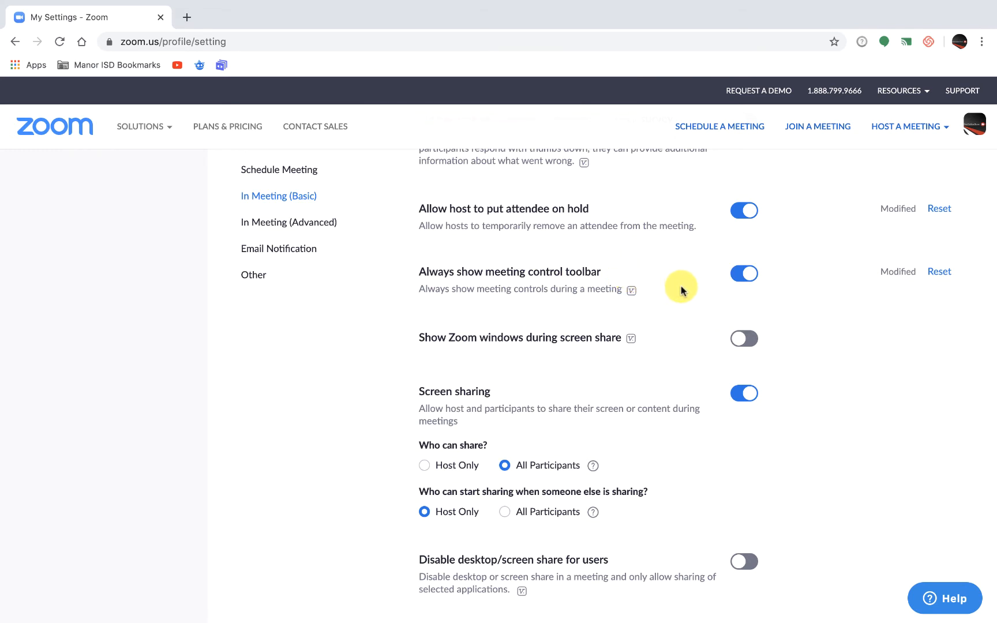
pyautogui.scroll(-1, 630, 276)
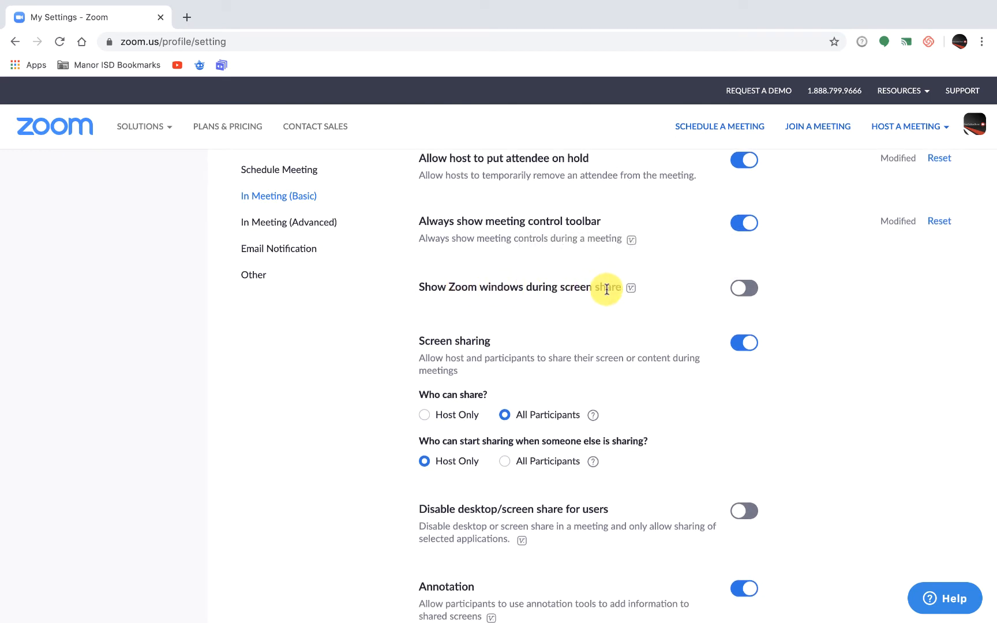
pyautogui.moveTo(632, 289)
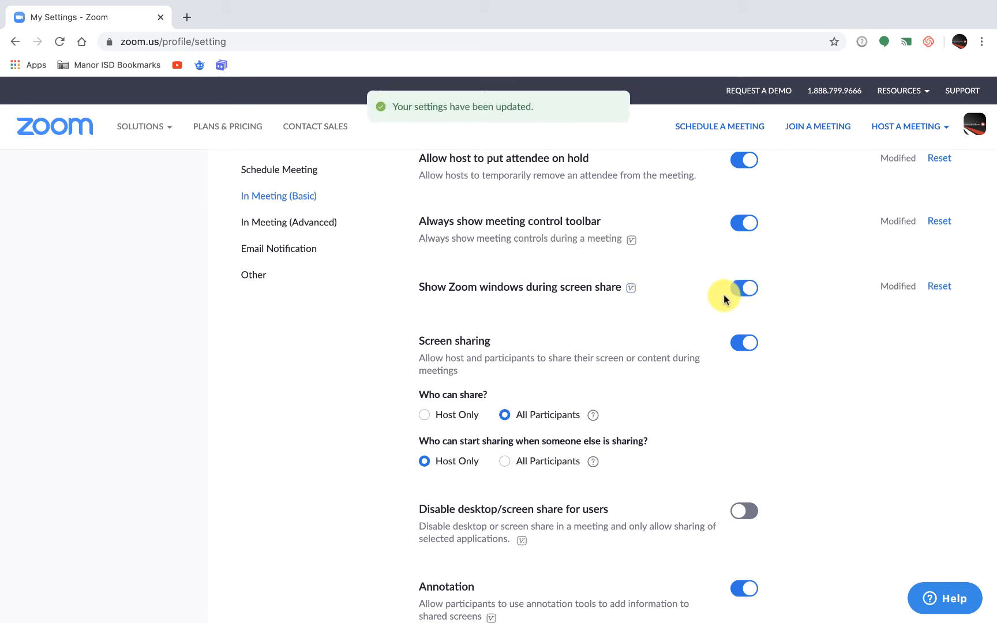
# Set Who can share? under Screen sharing to Host Only and save the change.
pyautogui.scroll(-2, 650, 307)
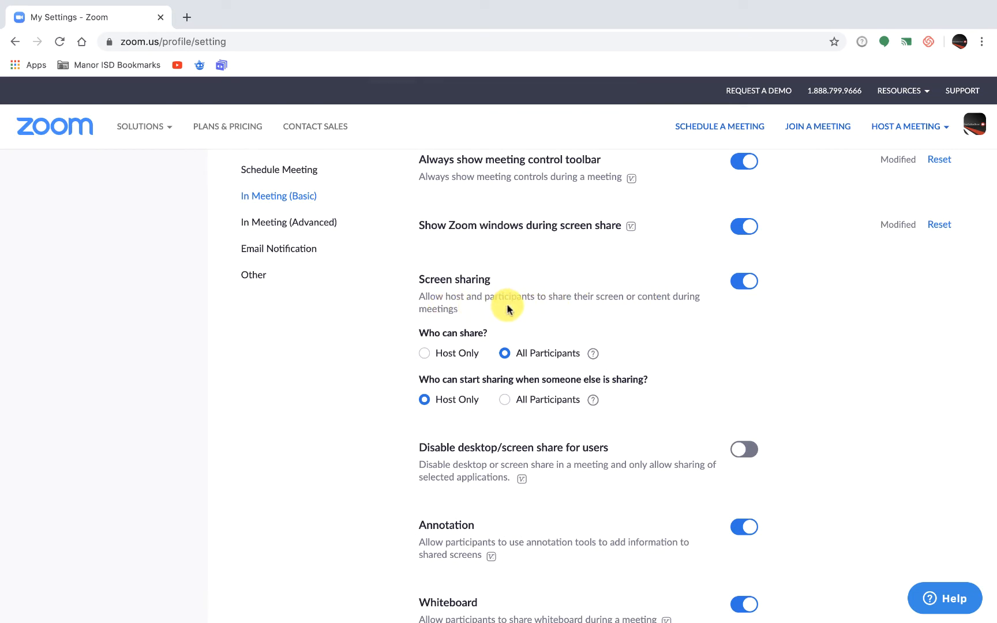
pyautogui.scroll(-1, 508, 310)
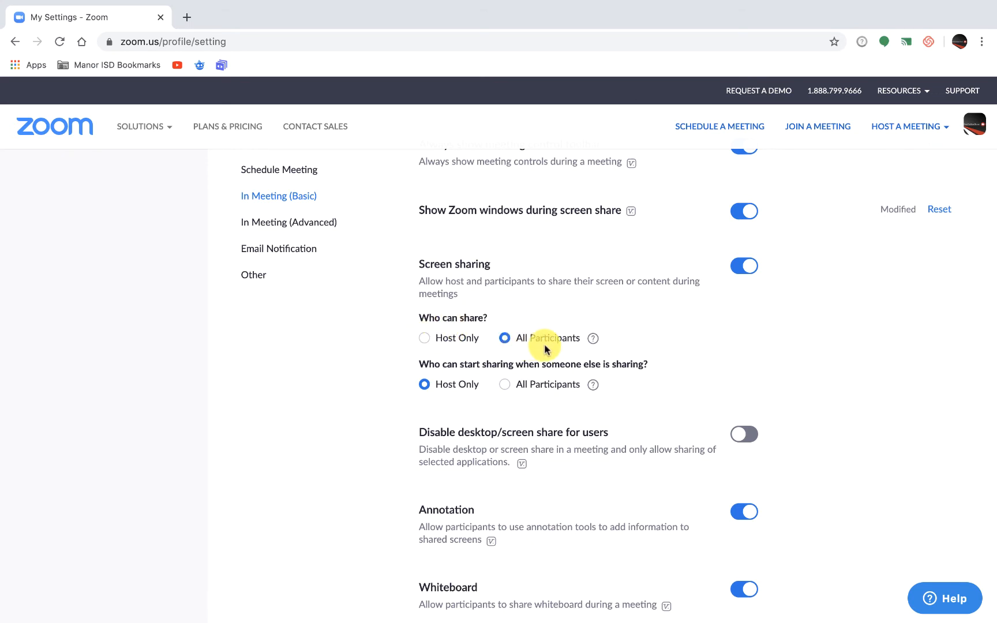
pyautogui.scroll(-1, 544, 349)
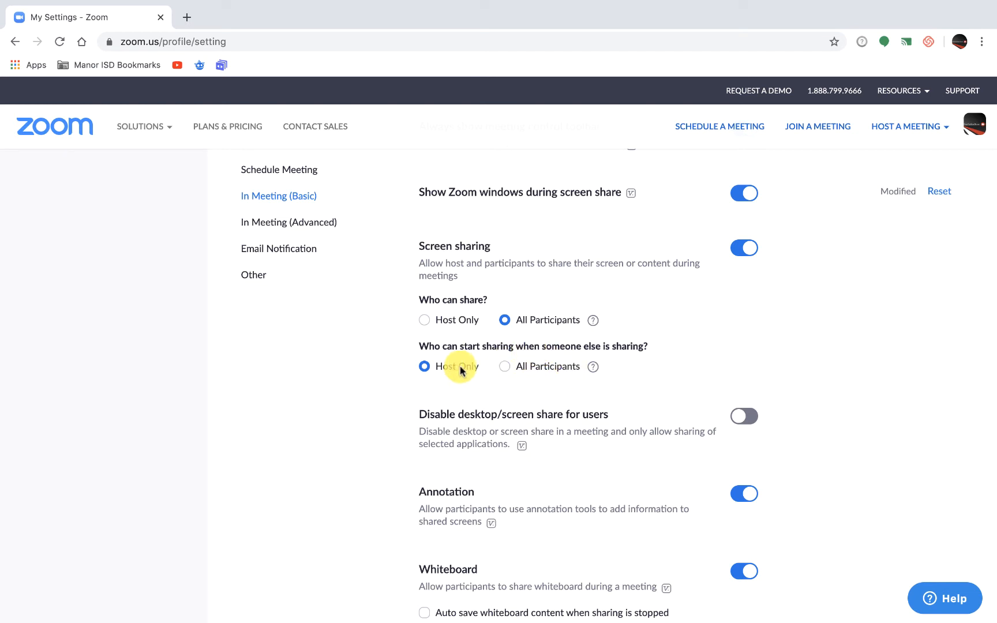
pyautogui.scroll(-1, 461, 370)
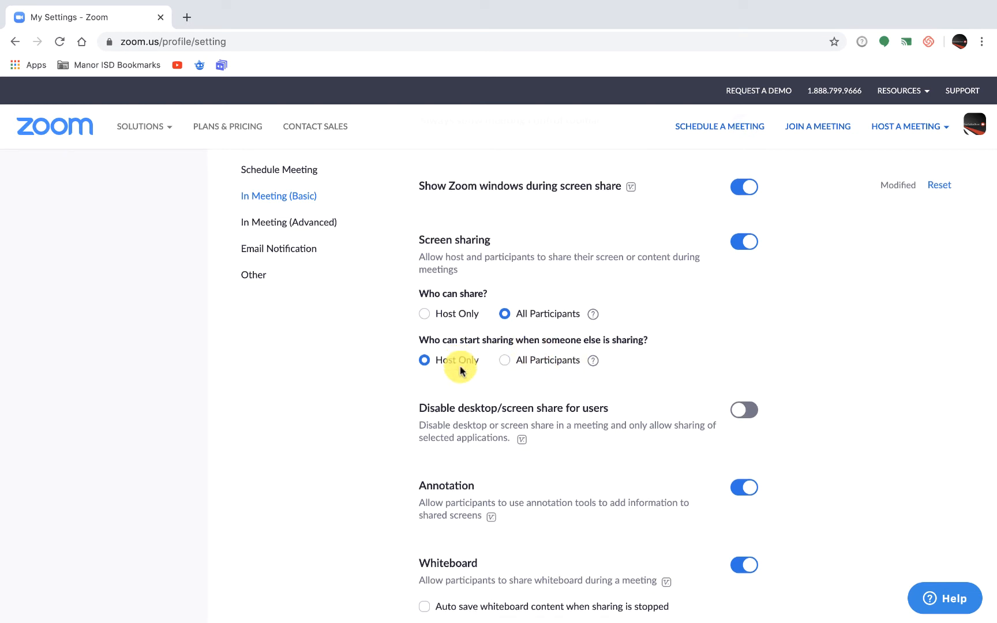
pyautogui.click(424, 317)
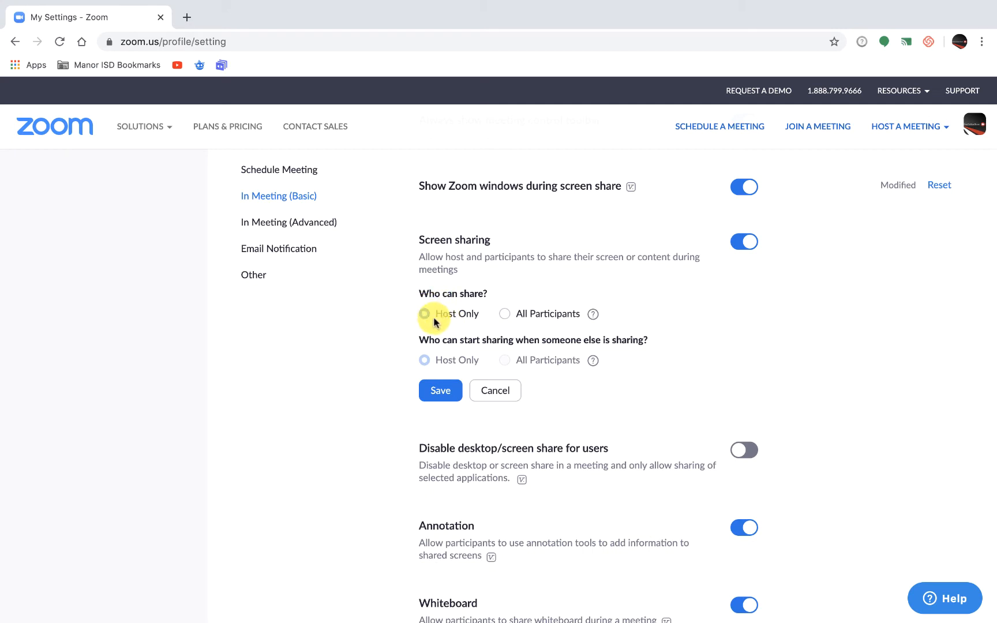
pyautogui.click(439, 391)
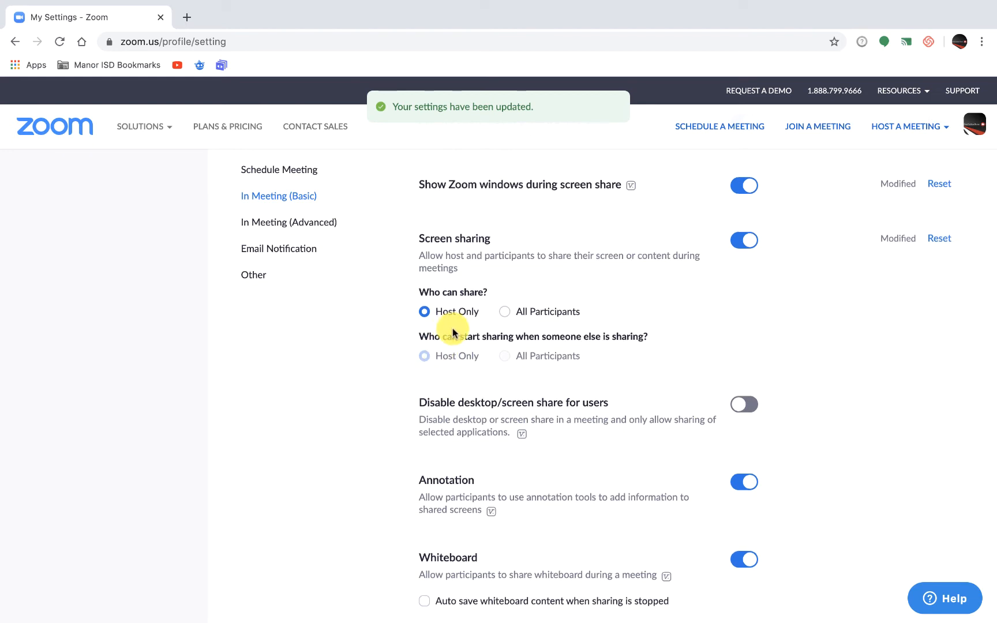
# Turn on Disable desktop/screen share for users, and enable and save Auto save whiteboard content when sharing is stopped.
pyautogui.scroll(-2, 453, 333)
pyautogui.scroll(-1, 453, 333)
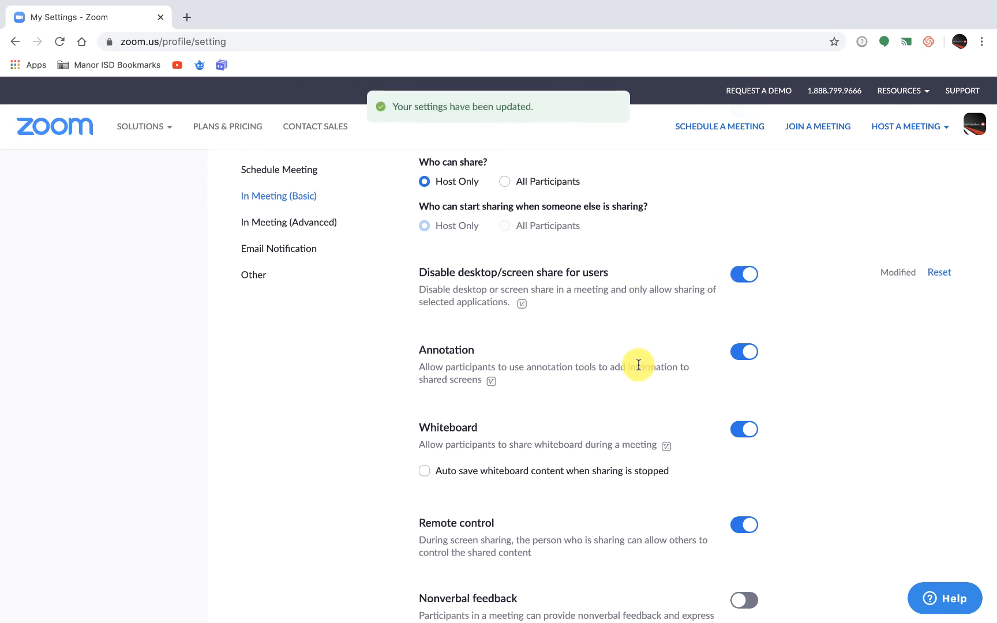
pyautogui.scroll(-3, 637, 363)
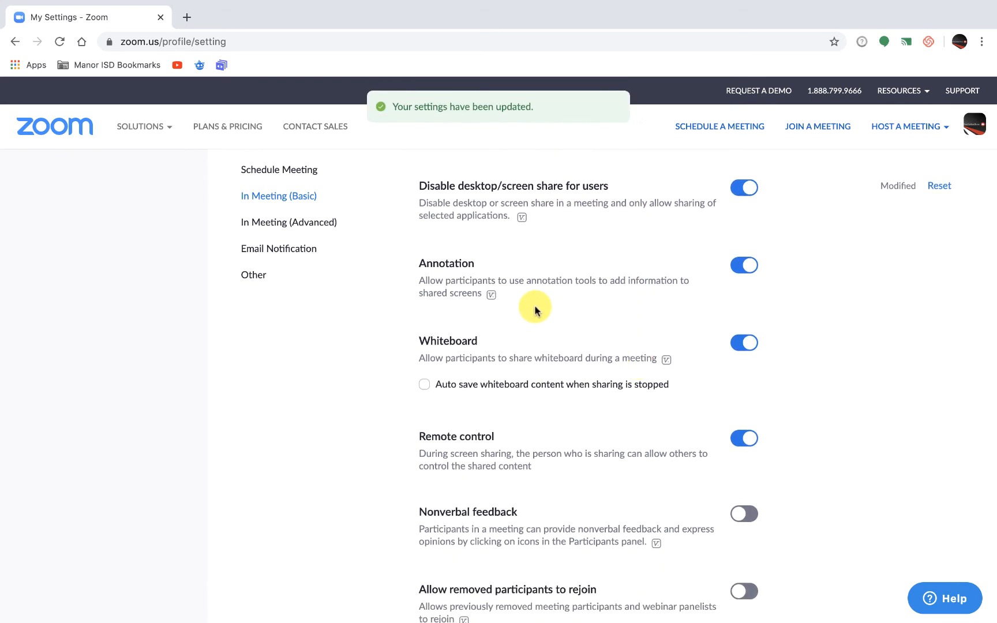
pyautogui.scroll(-1, 535, 310)
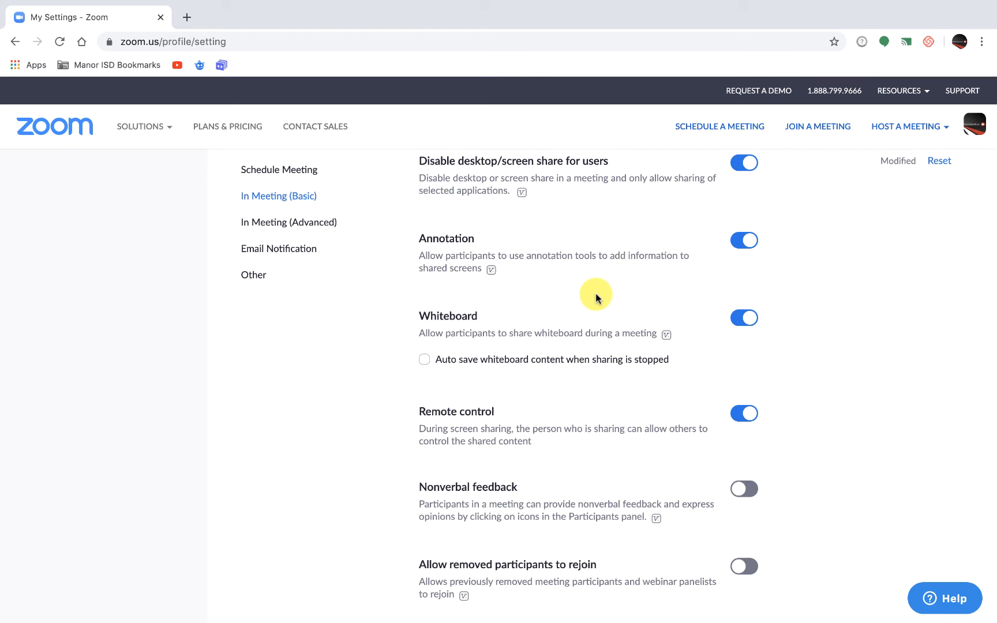
pyautogui.scroll(-1, 667, 272)
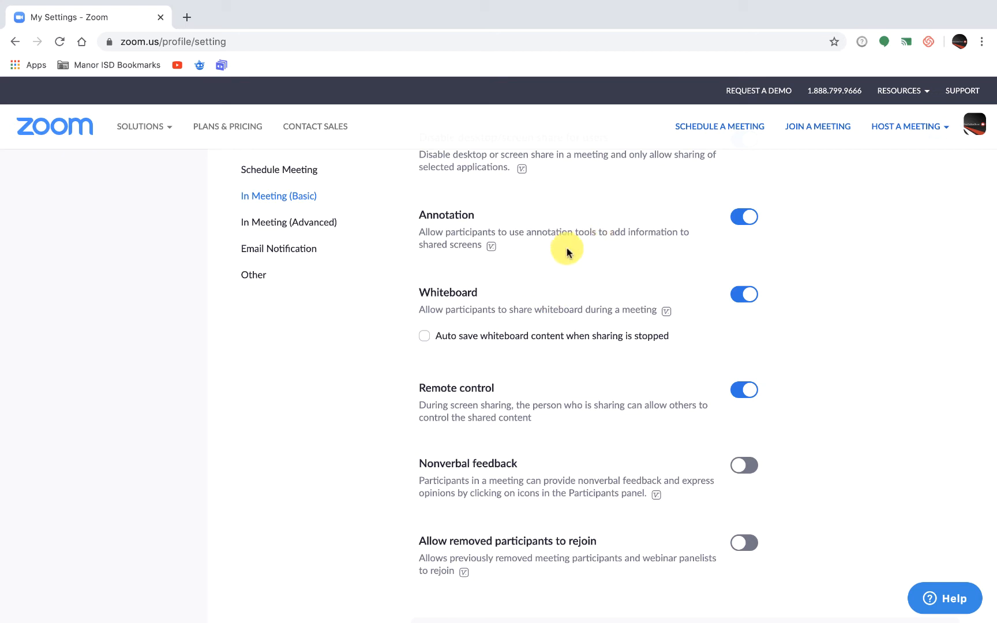
pyautogui.click(425, 339)
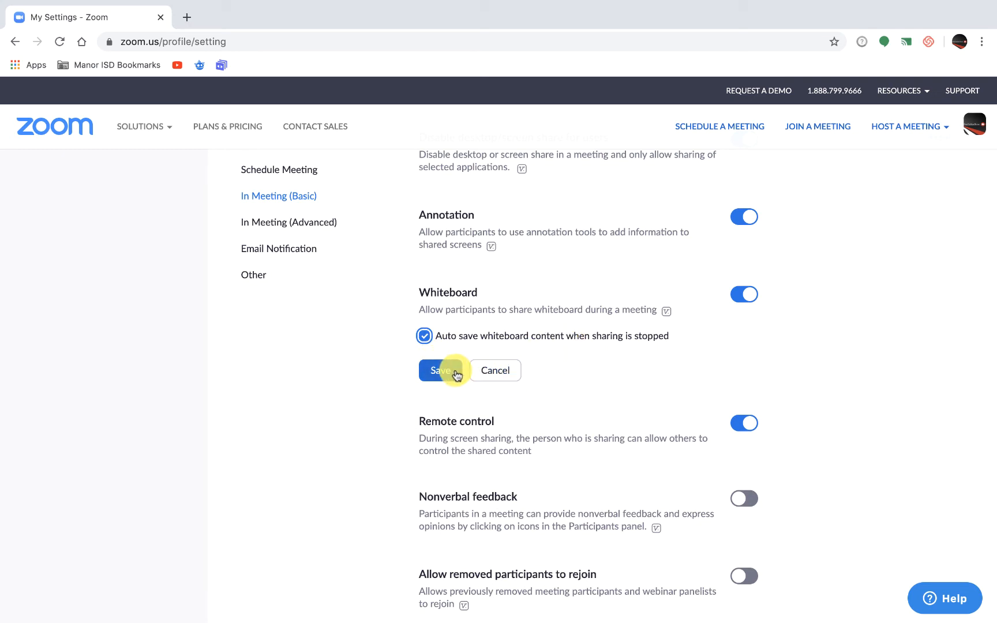
pyautogui.click(450, 373)
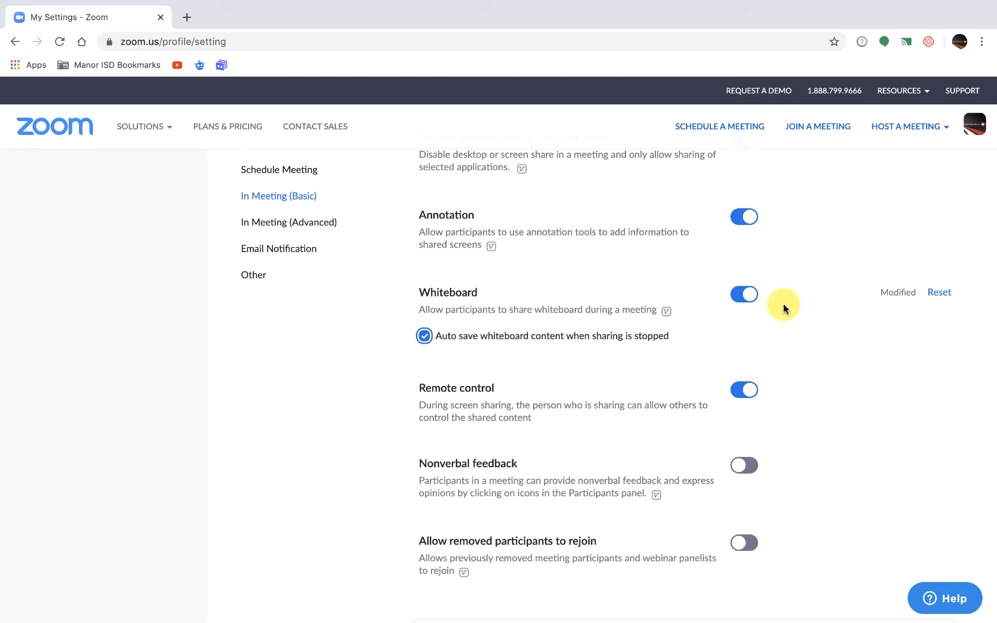
# Turn off Remote control in the basic in-meeting settings.
pyautogui.scroll(3, 789, 258)
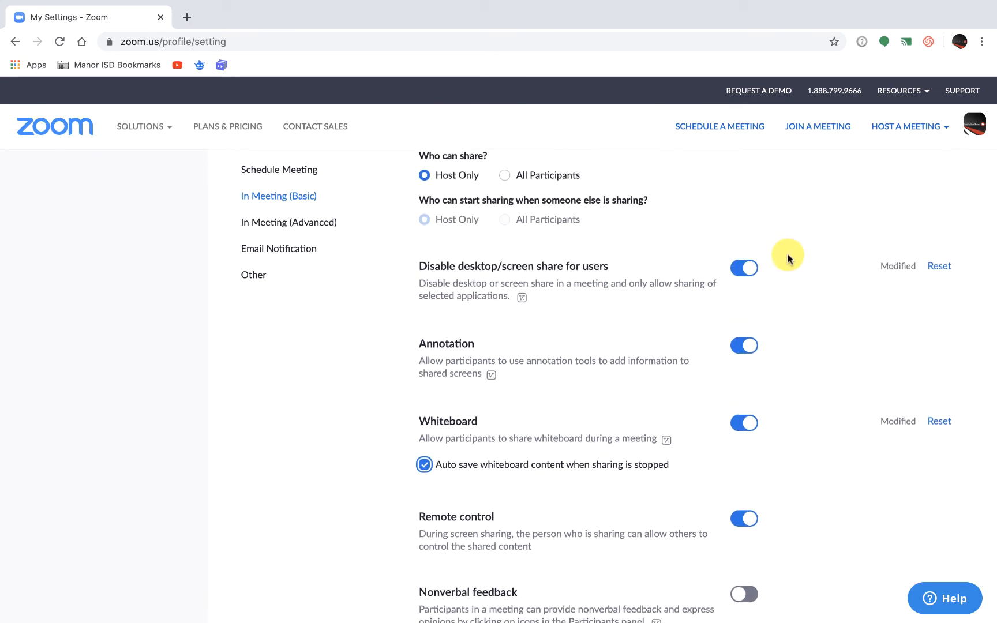
pyautogui.scroll(1, 788, 258)
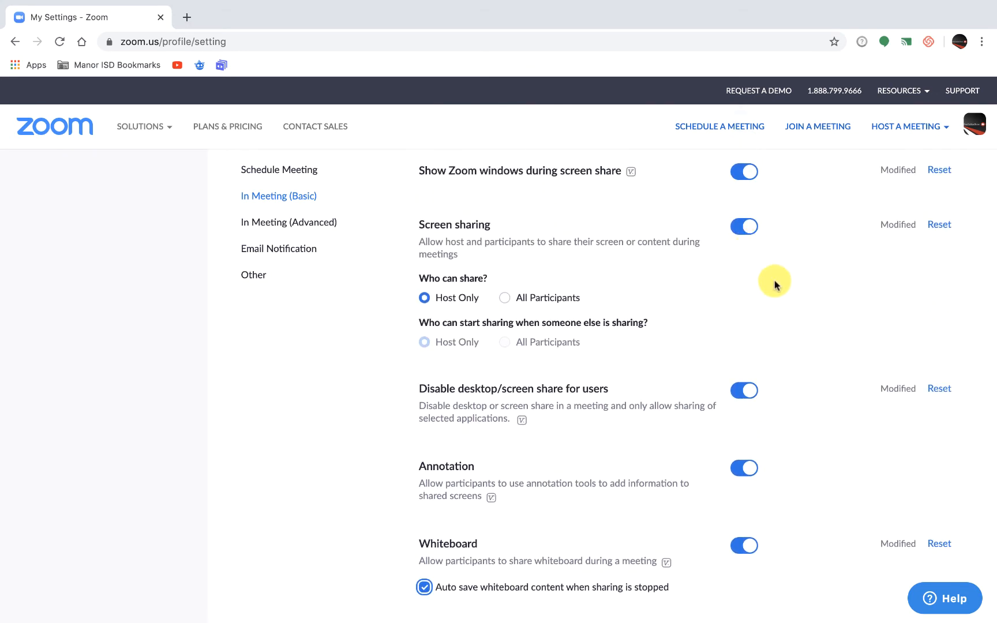
pyautogui.scroll(-5, 774, 284)
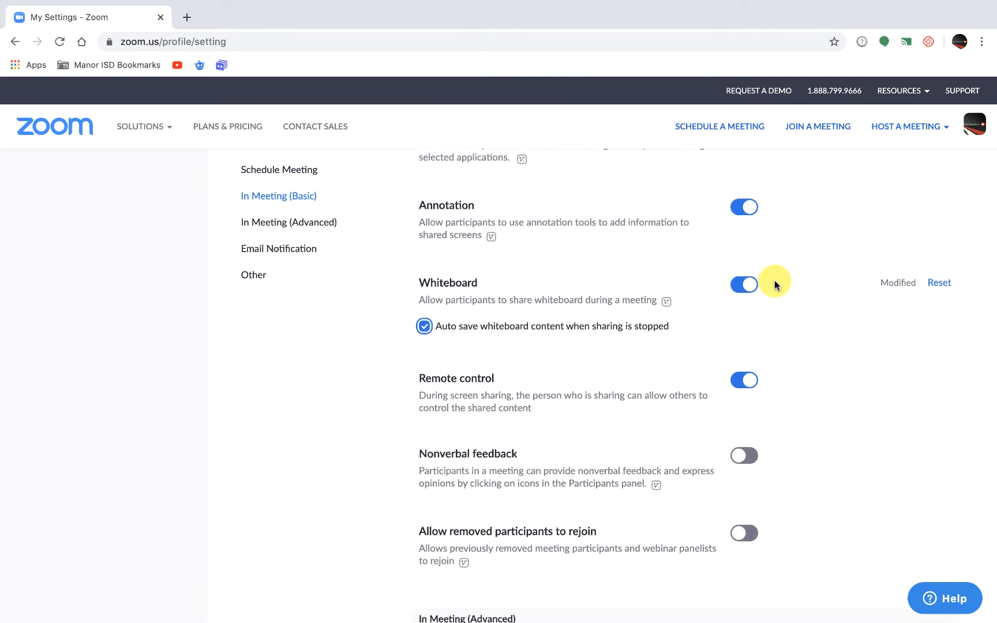
pyautogui.scroll(-1, 775, 282)
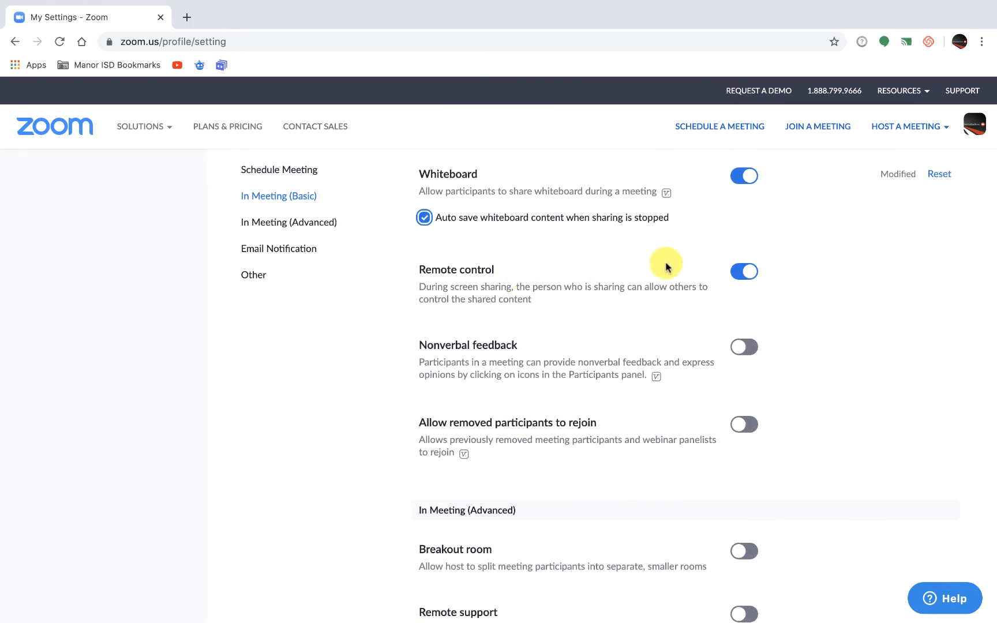
pyautogui.click(743, 273)
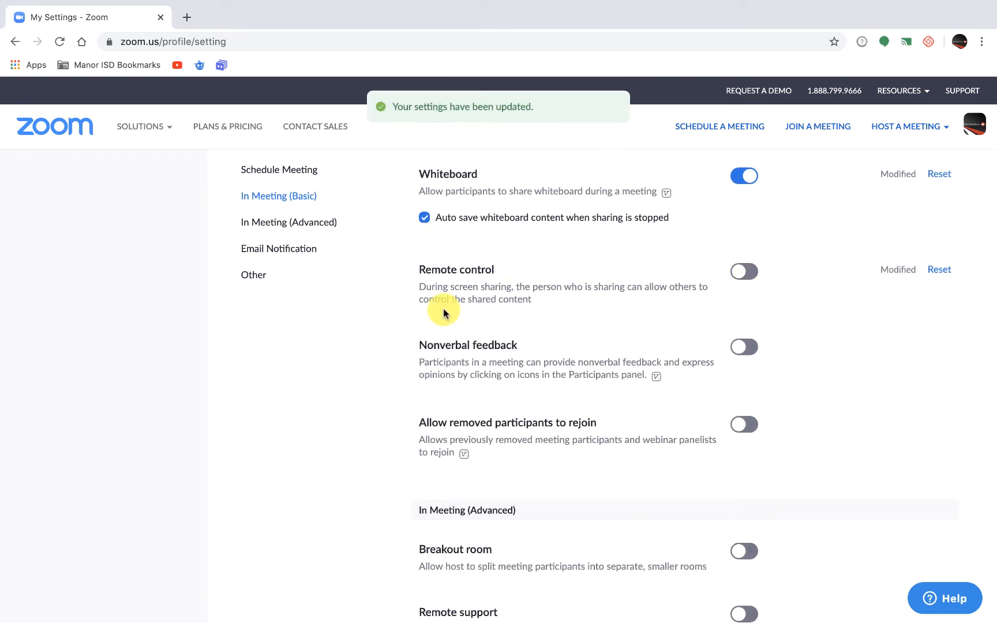
# Review the remaining basic in-meeting settings and the first advanced ones, from Nonverbal feedback through Breakout room to the caption options.
pyautogui.scroll(-1, 550, 307)
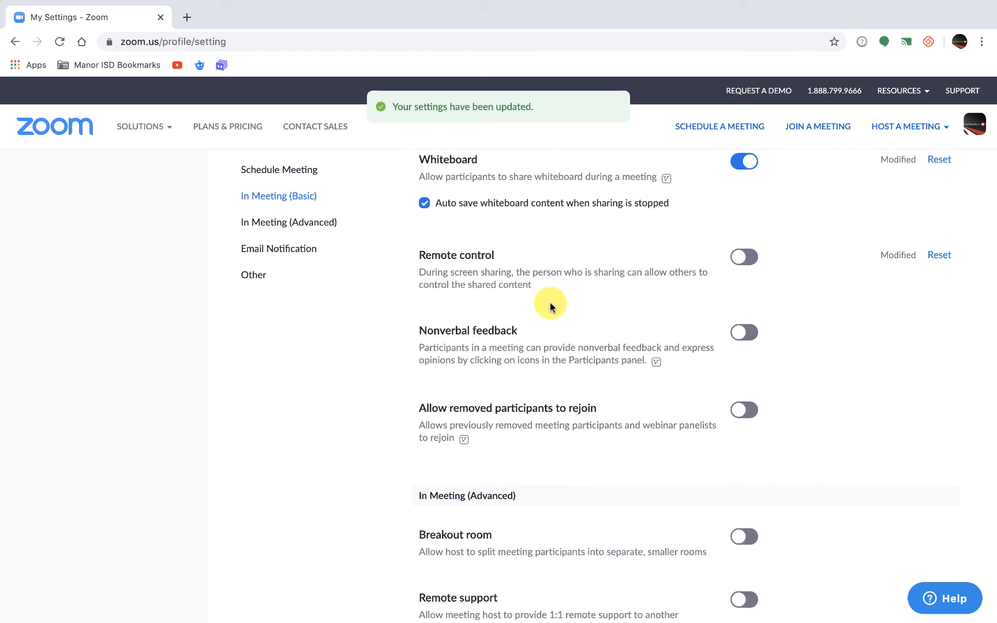
pyautogui.scroll(-1, 577, 287)
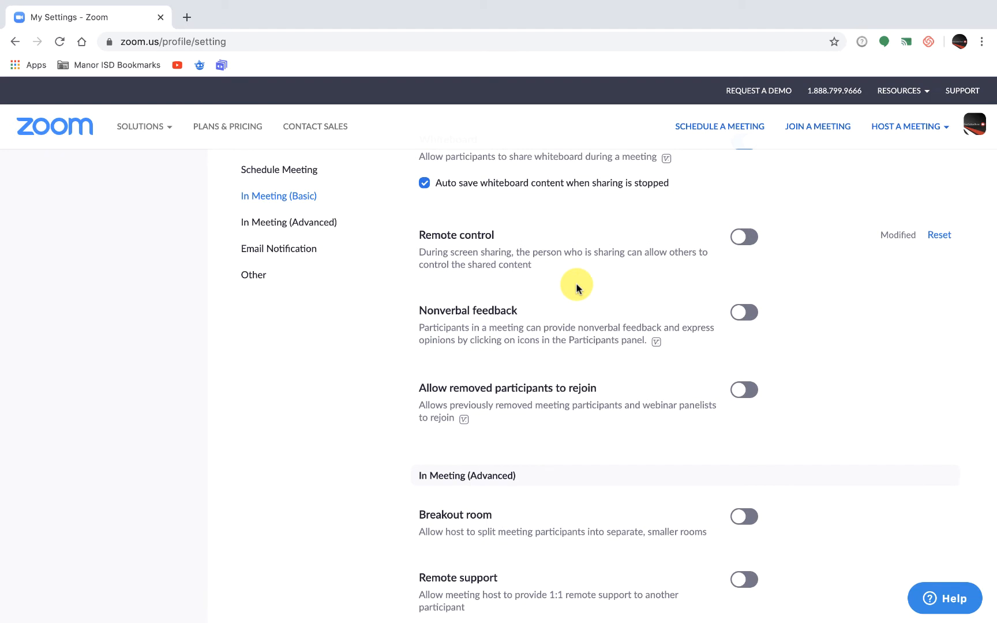
pyautogui.scroll(-3, 576, 286)
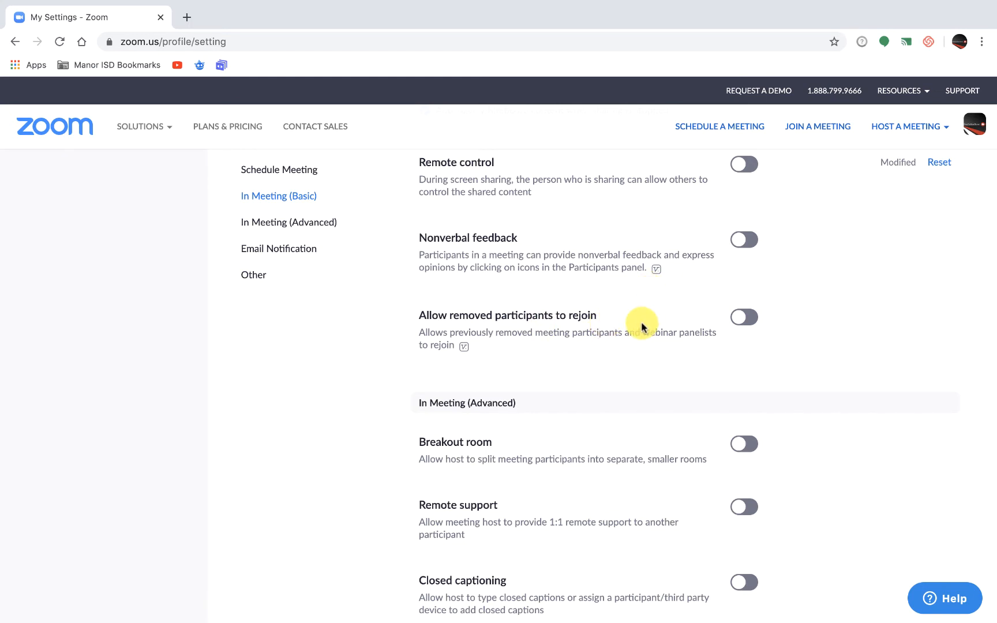
pyautogui.scroll(-1, 641, 326)
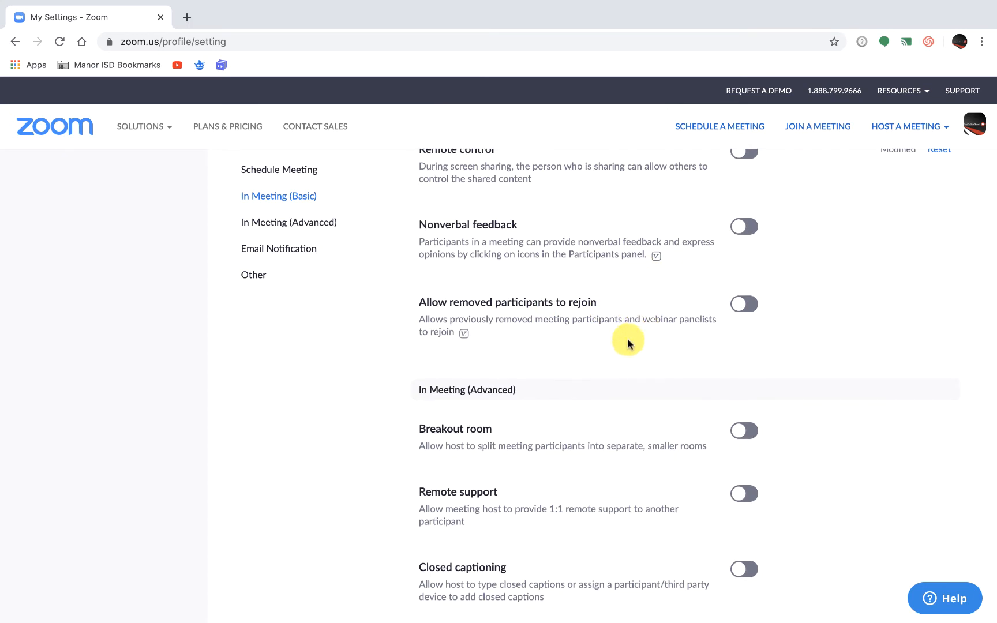
pyautogui.scroll(-1, 628, 338)
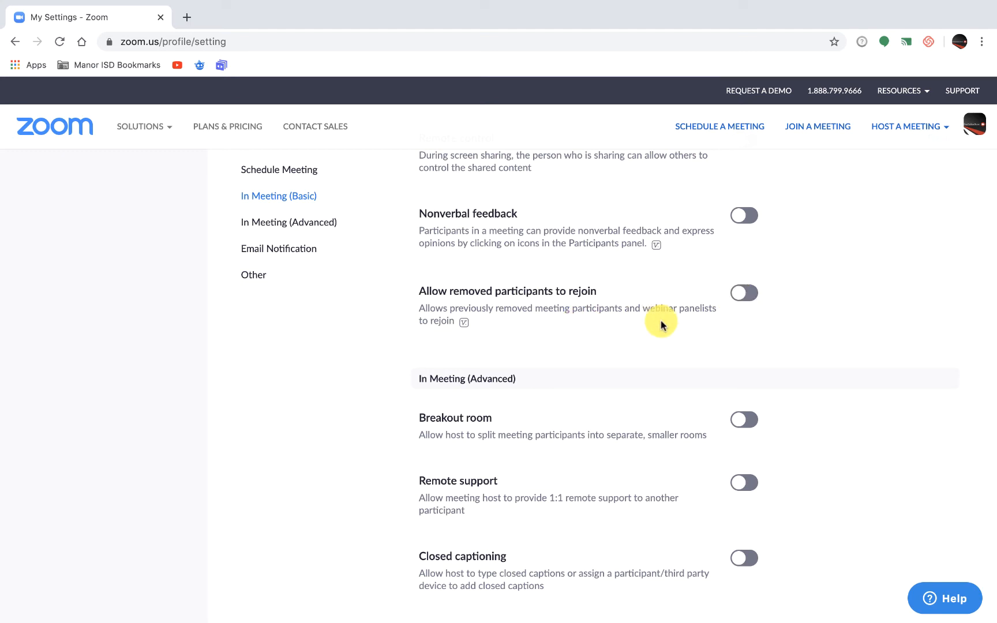
pyautogui.scroll(-3, 662, 324)
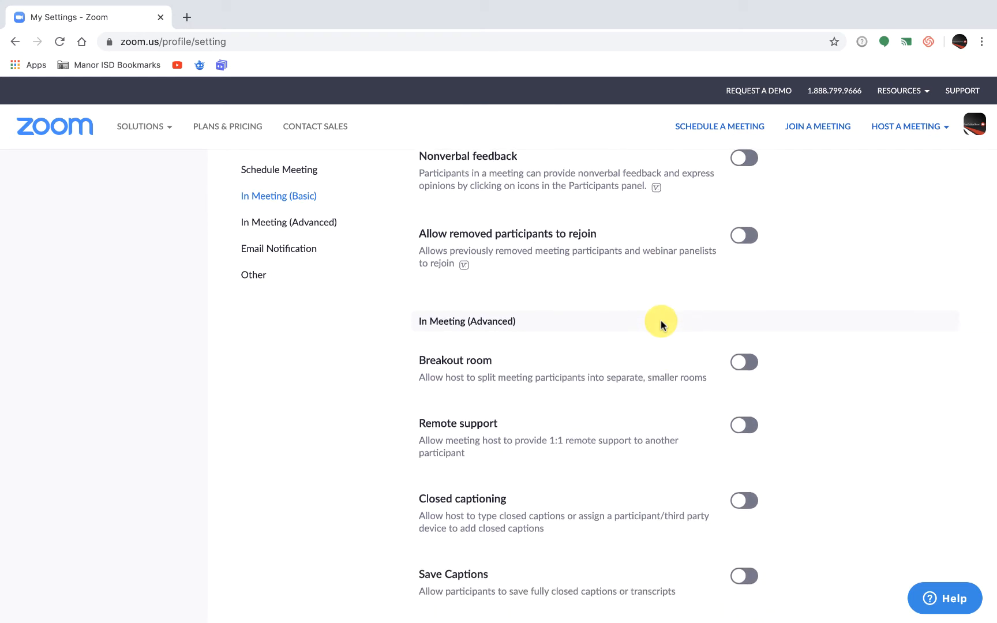
pyautogui.scroll(-1, 662, 325)
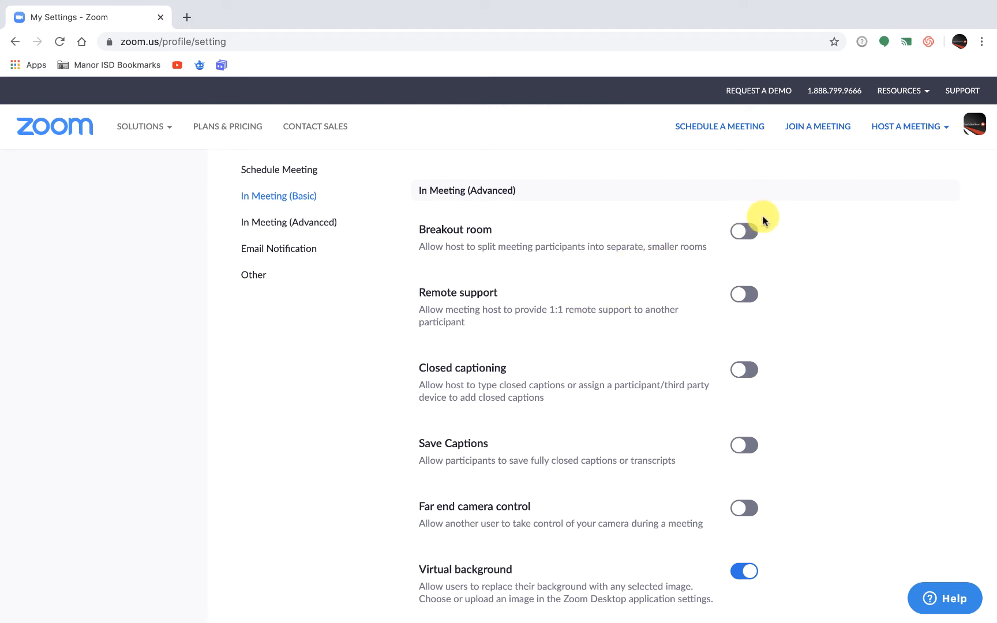
pyautogui.scroll(-3, 590, 357)
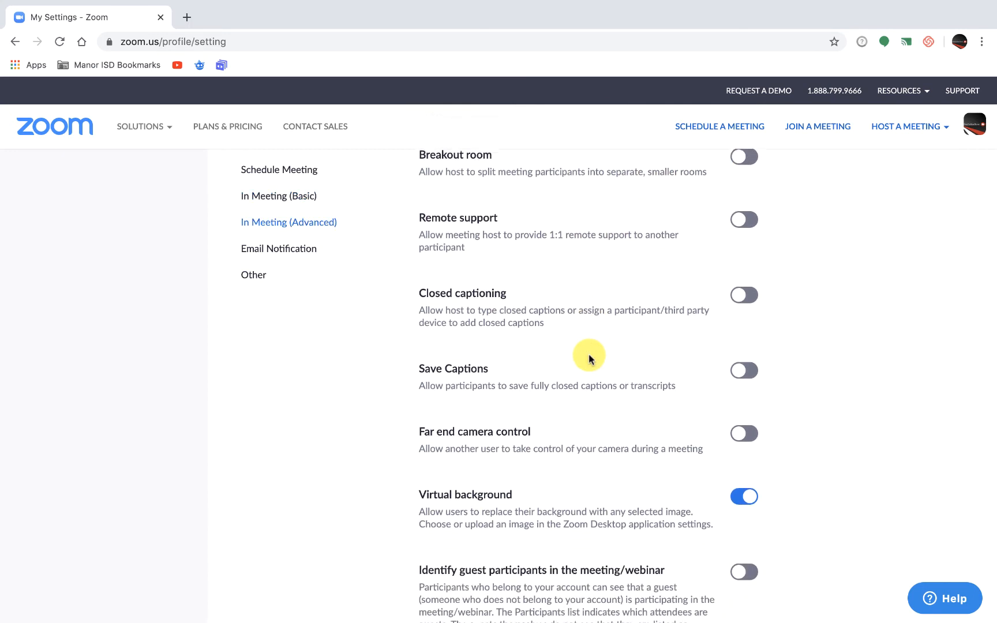
# Turn off Virtual background in the advanced in-meeting settings.
pyautogui.scroll(-2, 589, 354)
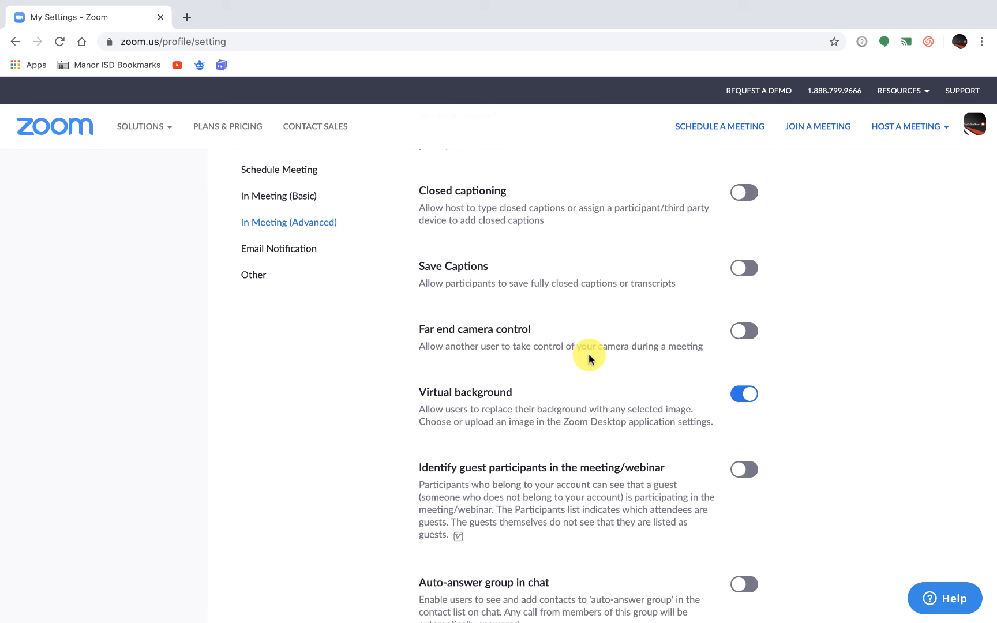
pyautogui.scroll(-2, 589, 354)
pyautogui.scroll(-2, 589, 354)
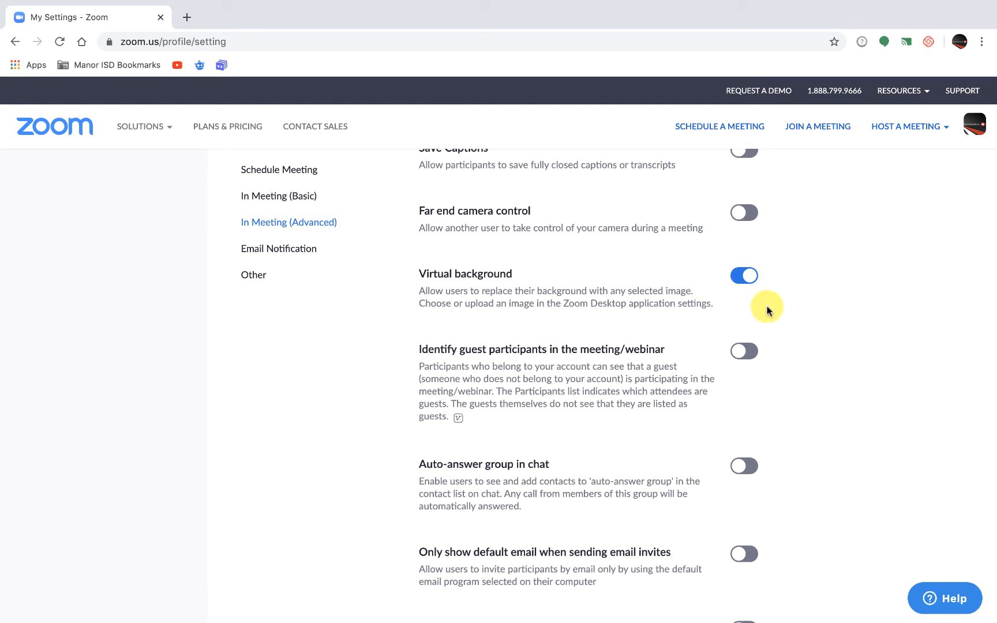
pyautogui.click(745, 278)
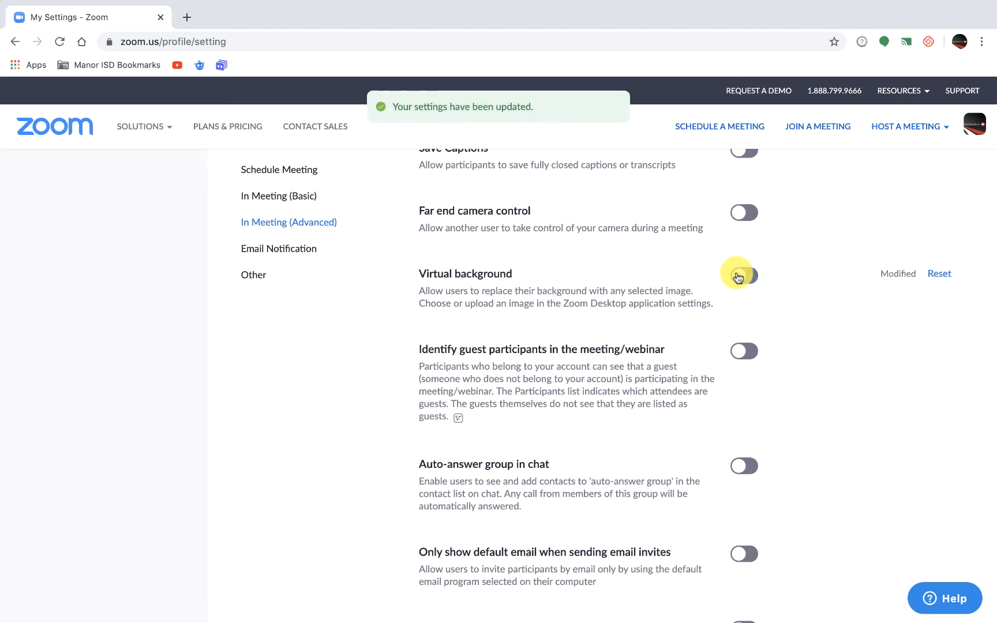
# Turn on Identify guest participants in the meeting/webinar in the advanced in-meeting settings.
pyautogui.scroll(-1, 676, 362)
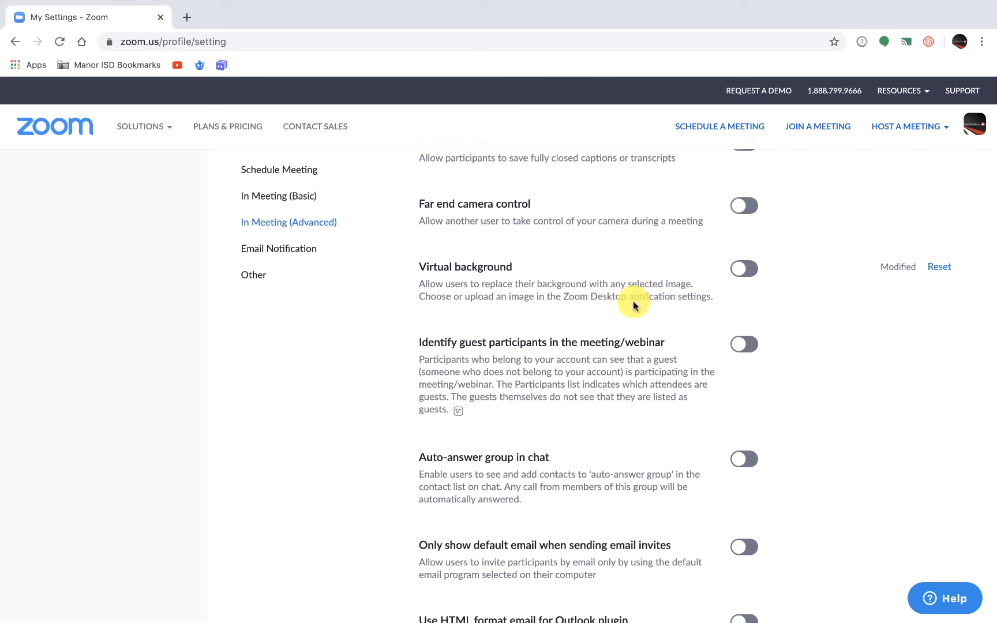
pyautogui.scroll(-3, 635, 296)
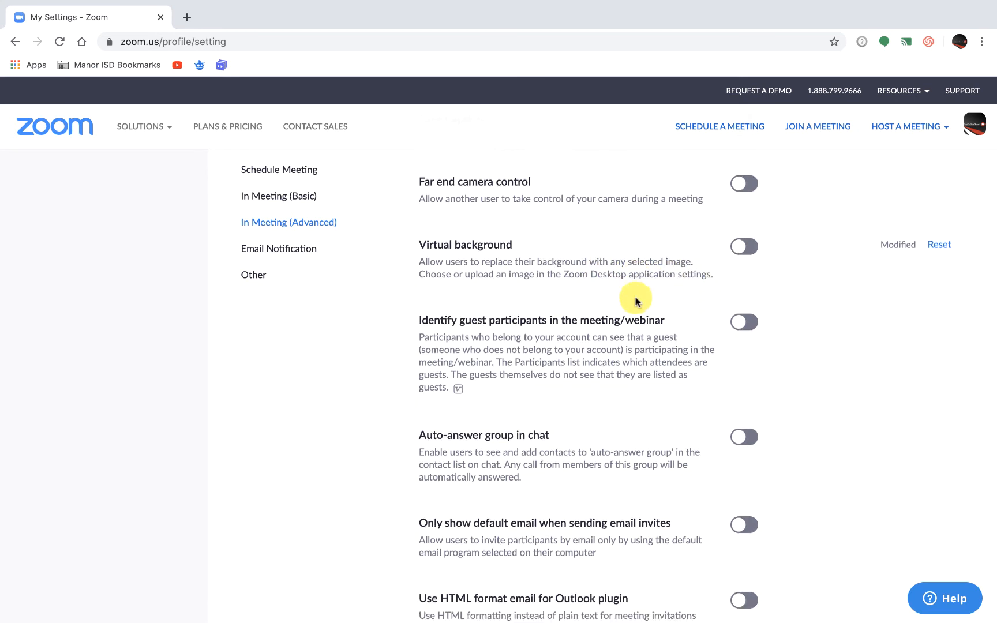
pyautogui.scroll(-1, 636, 298)
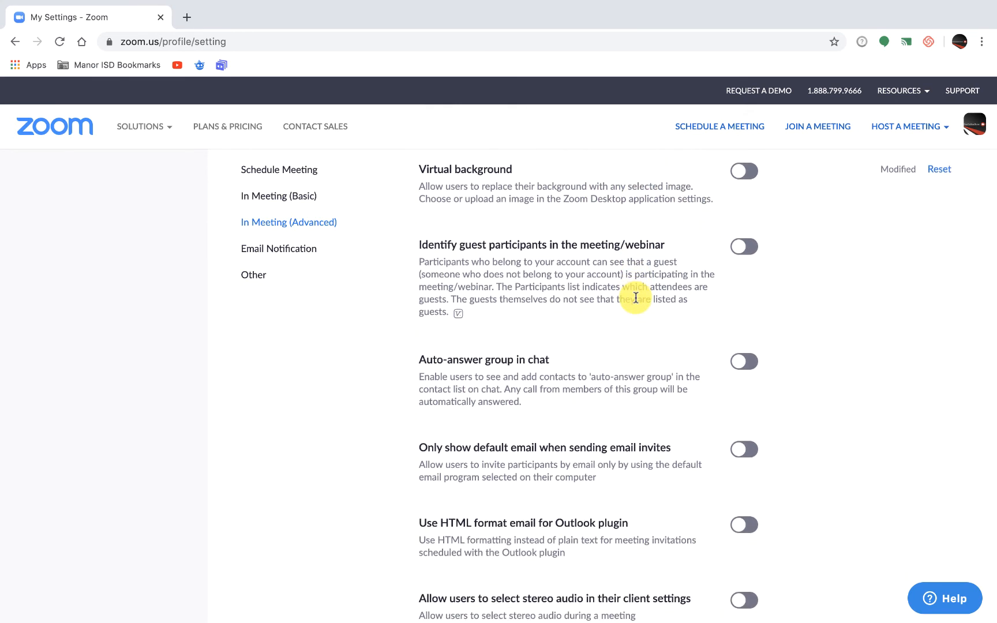
pyautogui.scroll(-1, 635, 297)
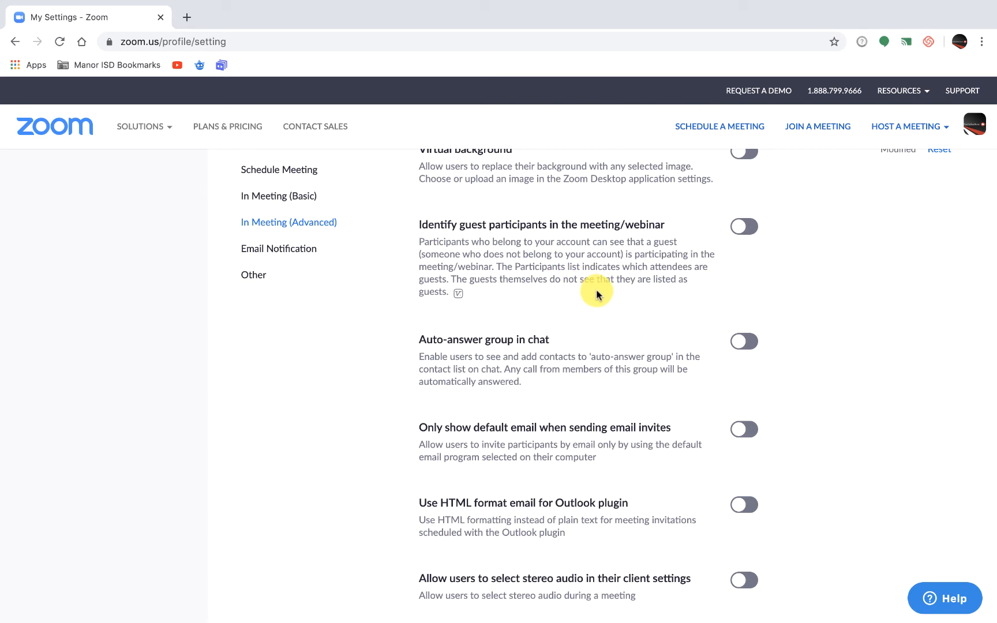
pyautogui.scroll(-1, 597, 291)
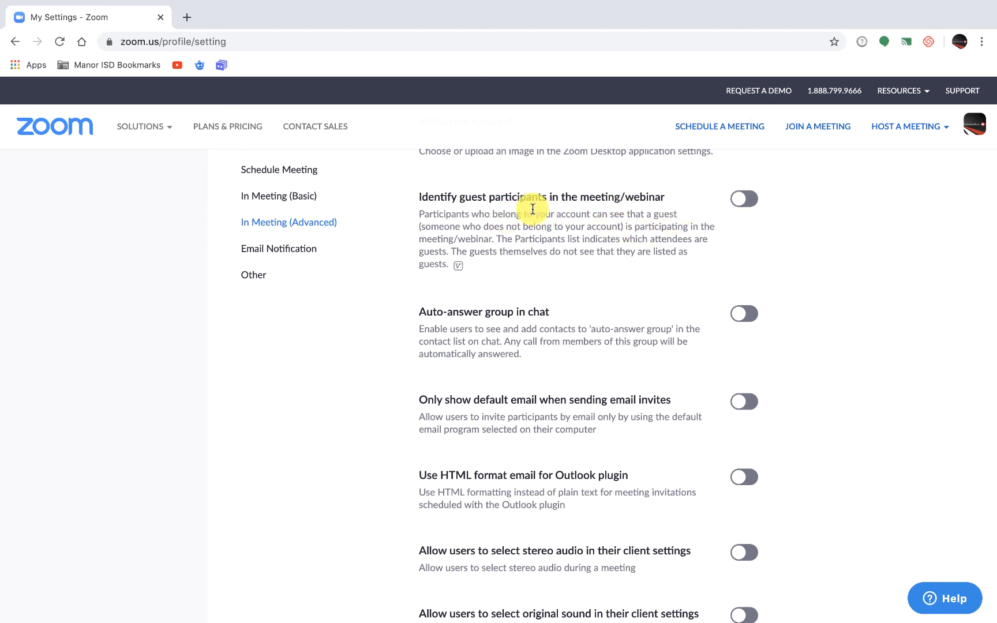
pyautogui.click(755, 201)
pyautogui.scroll(-1, 627, 334)
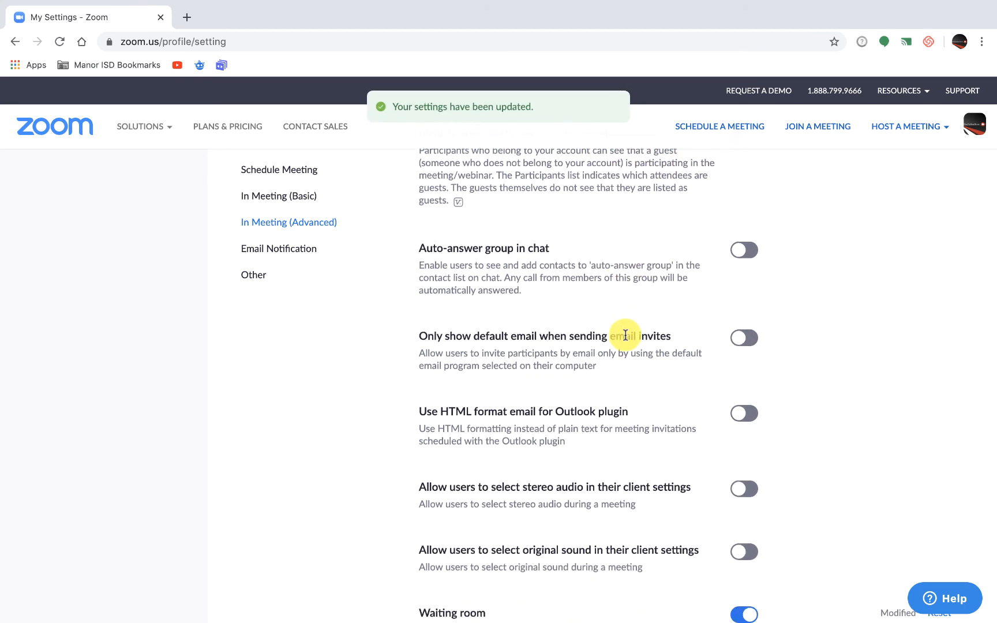
pyautogui.scroll(-1, 639, 272)
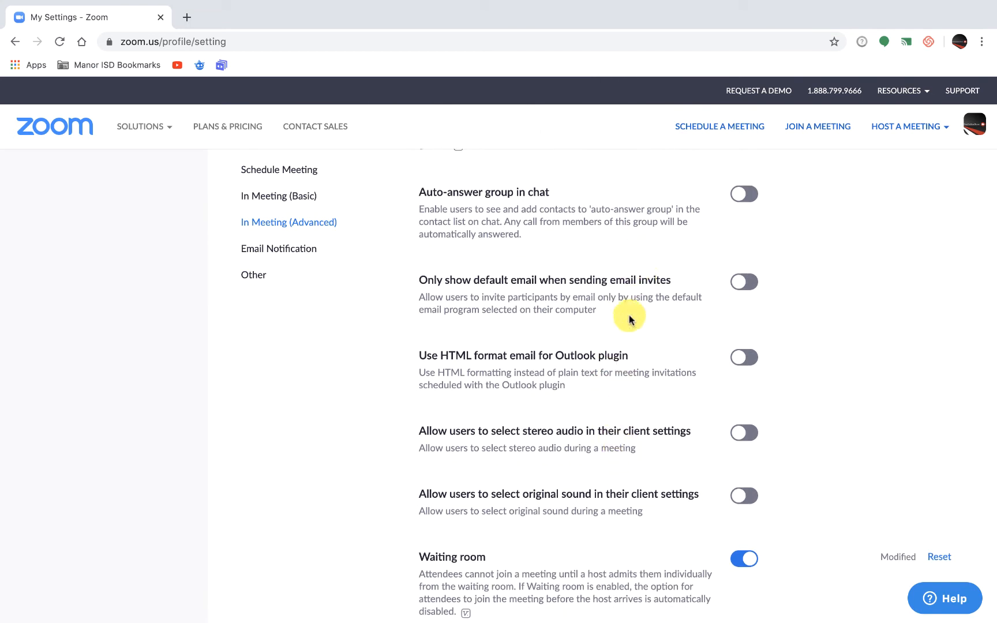
# Turn on Show a "Join from your browser" link in the advanced in-meeting settings.
pyautogui.scroll(-1, 619, 472)
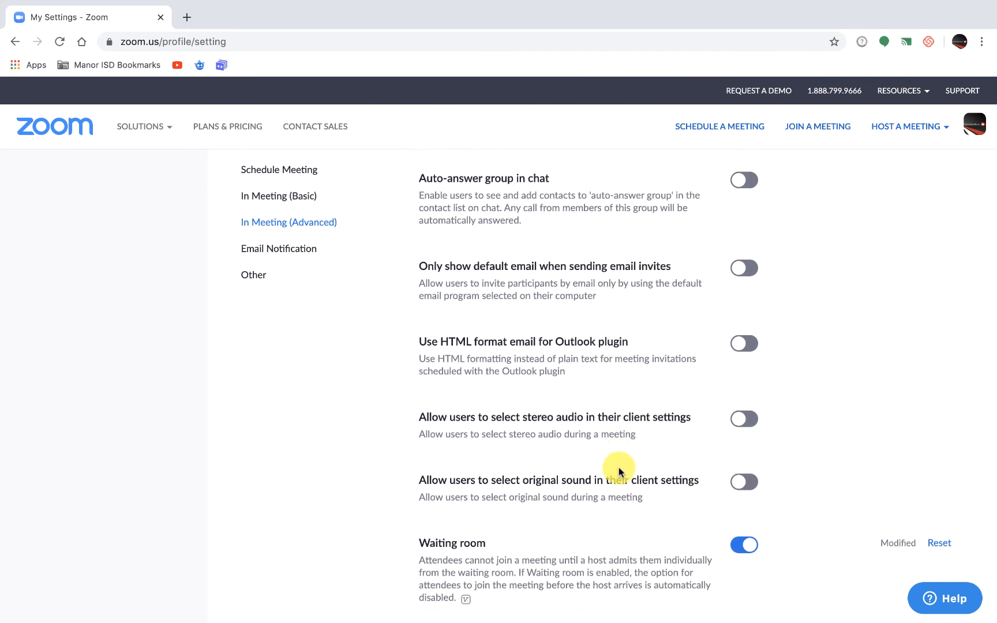
pyautogui.scroll(-4, 618, 471)
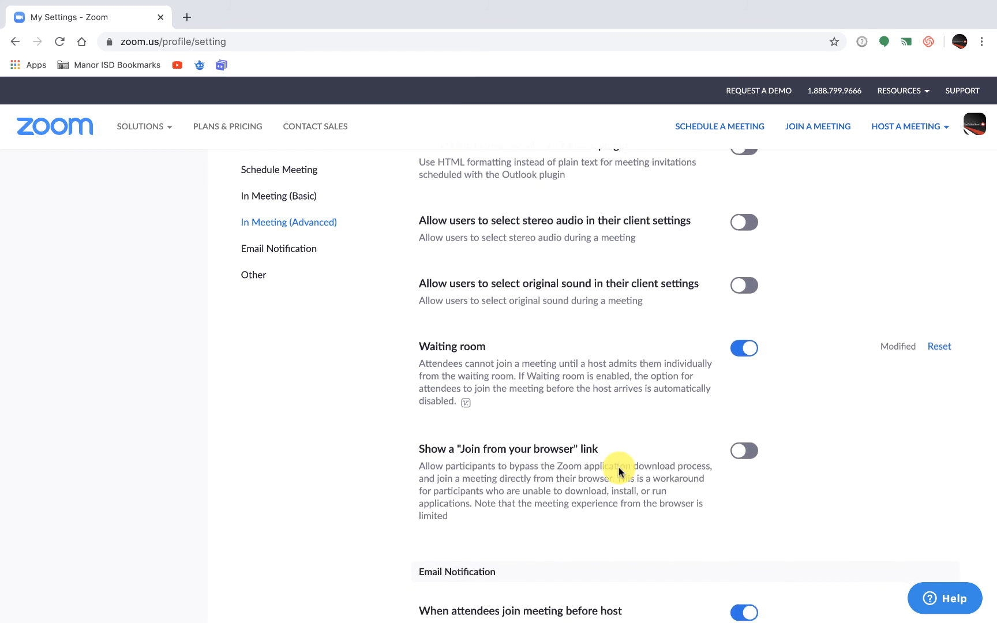
pyautogui.scroll(-3, 619, 472)
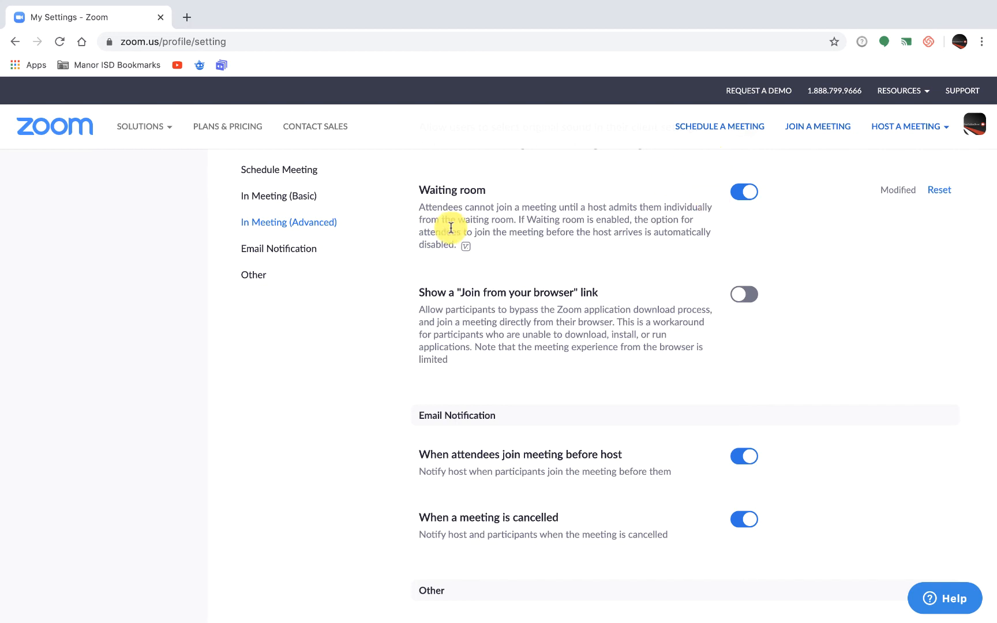
pyautogui.click(737, 198)
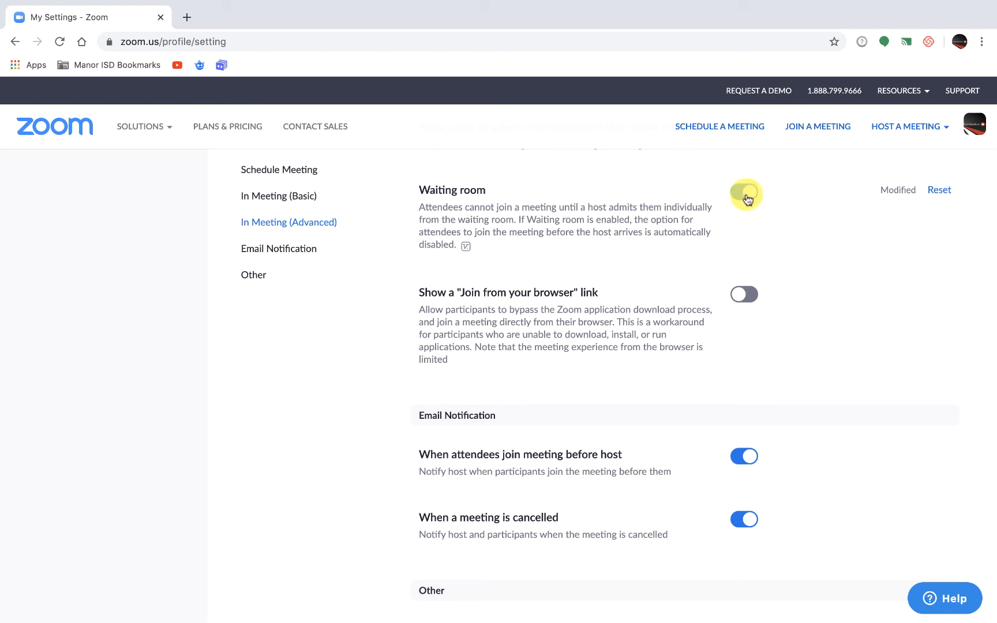
pyautogui.scroll(-2, 598, 334)
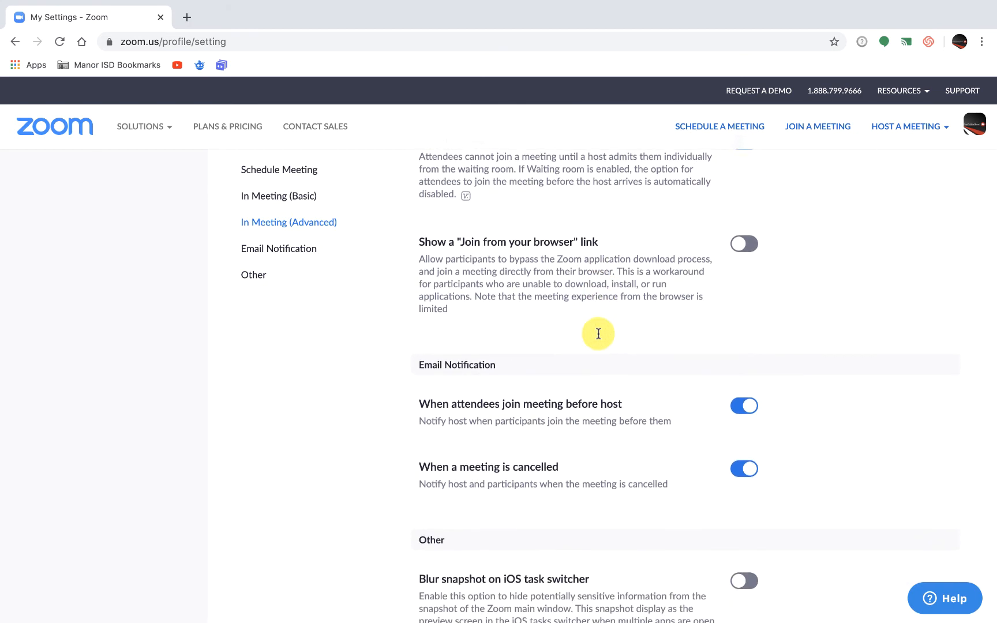
pyautogui.scroll(-2, 598, 333)
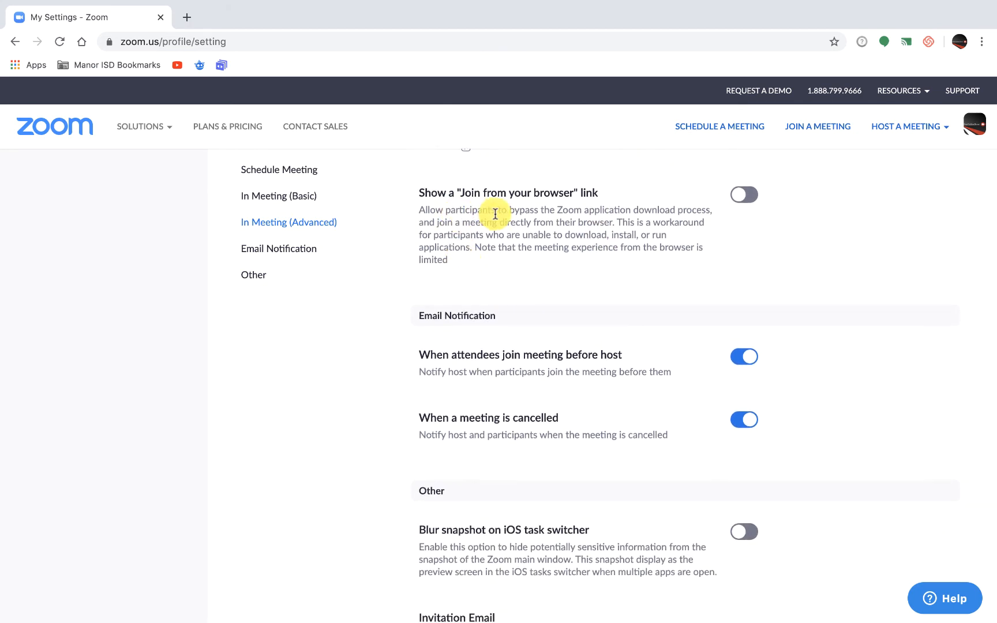
pyautogui.click(748, 197)
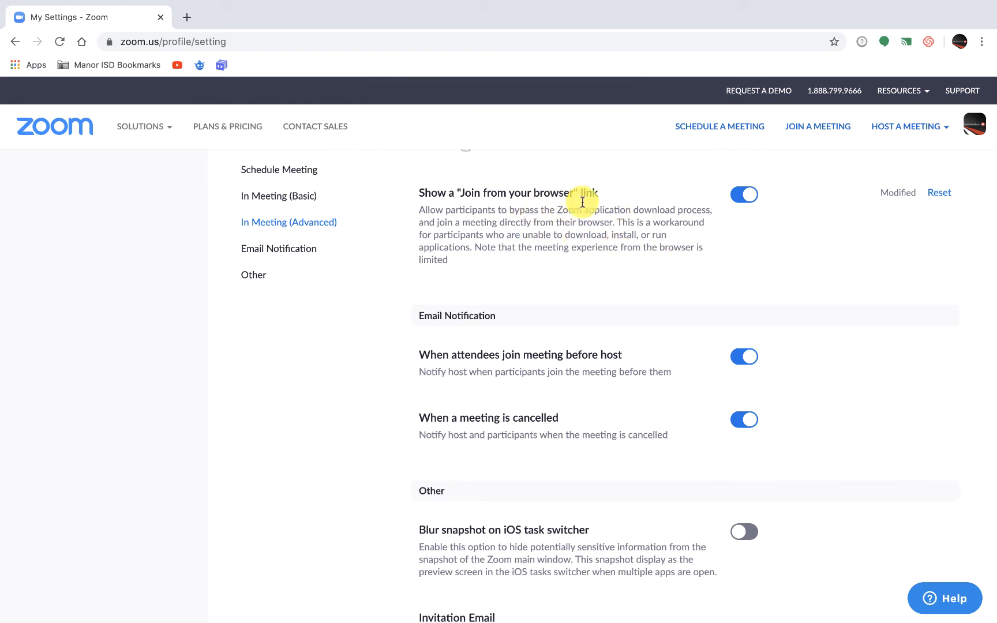
# Turn on Blur snapshot on iOS task switcher in the Other settings.
pyautogui.scroll(-1, 573, 263)
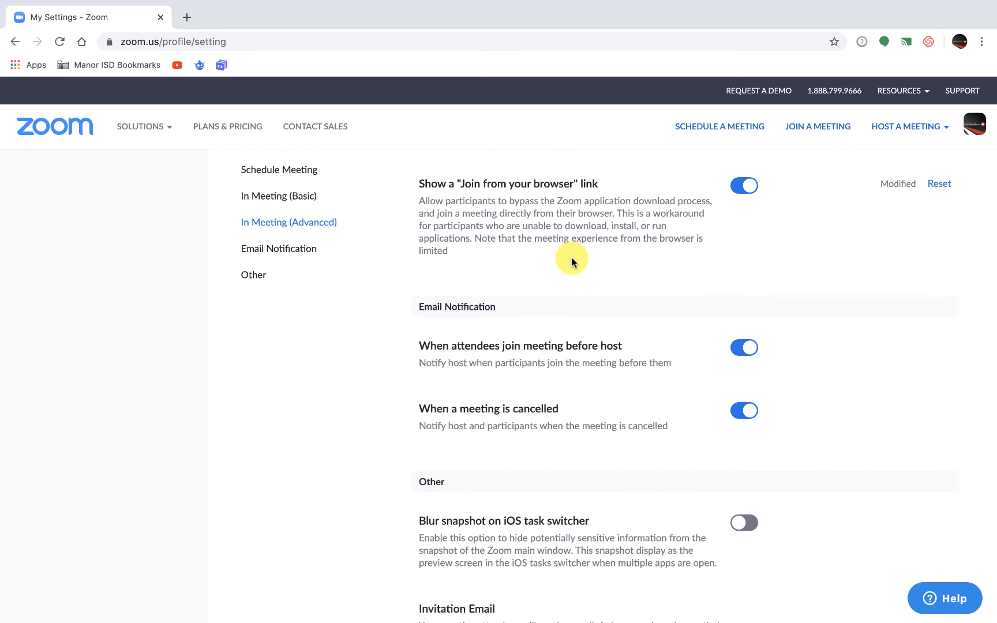
pyautogui.scroll(-2, 573, 262)
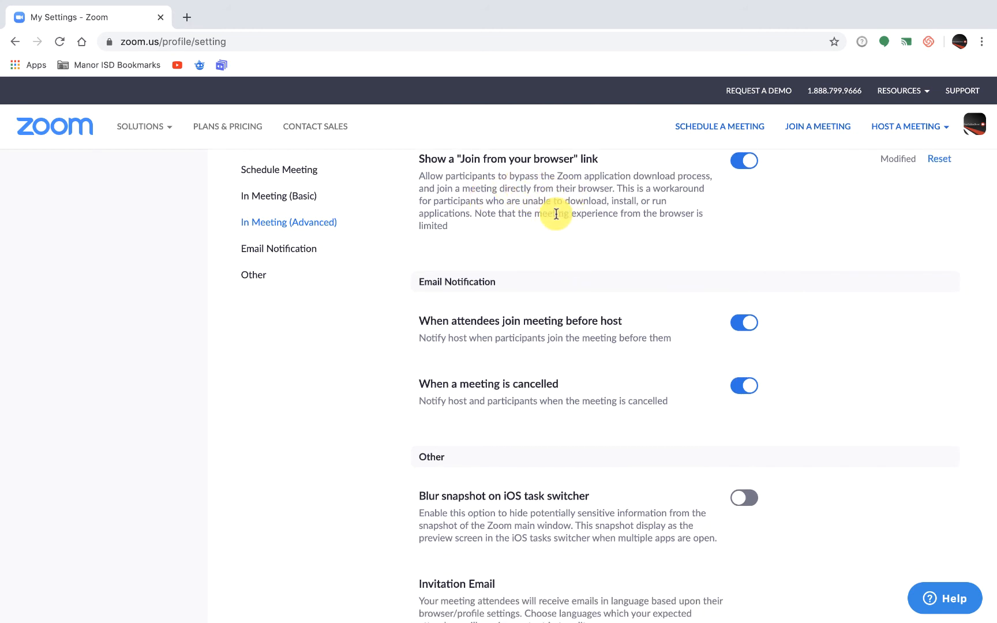
pyautogui.scroll(-5, 565, 227)
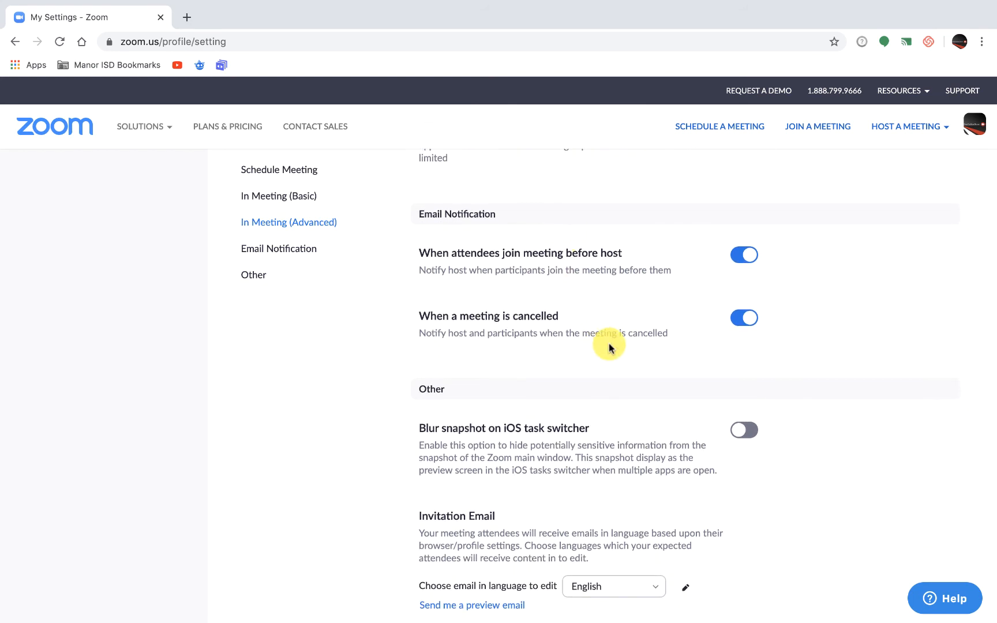
pyautogui.scroll(-3, 608, 347)
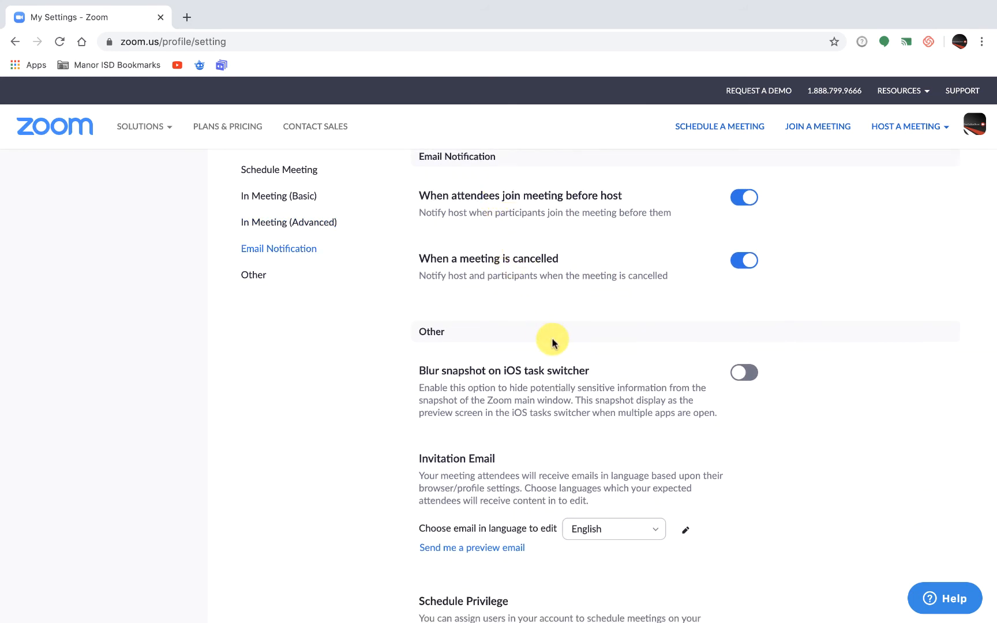
pyautogui.scroll(-3, 551, 341)
pyautogui.scroll(-4, 553, 343)
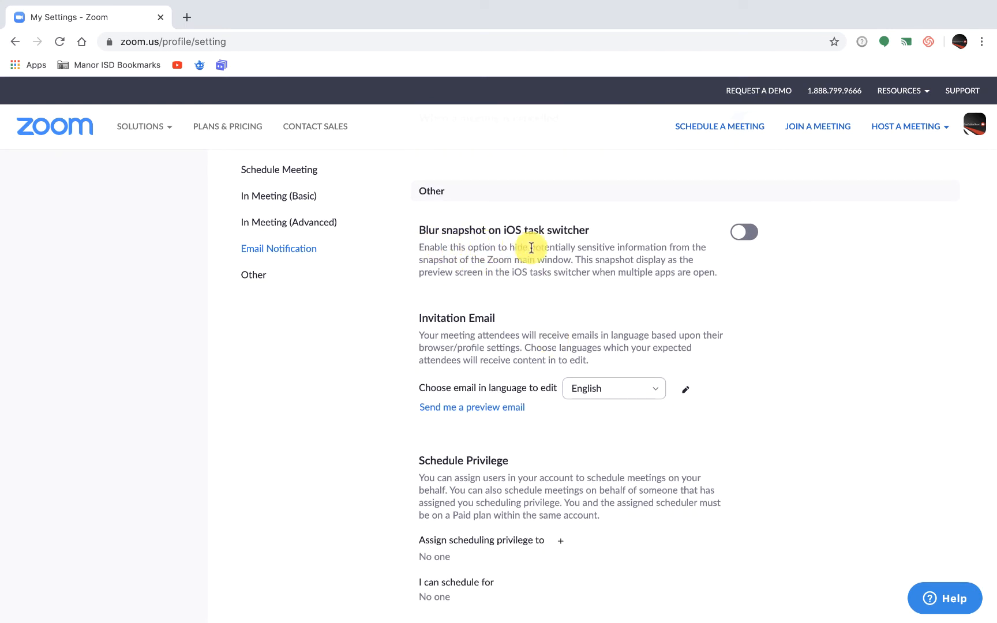
pyautogui.click(743, 232)
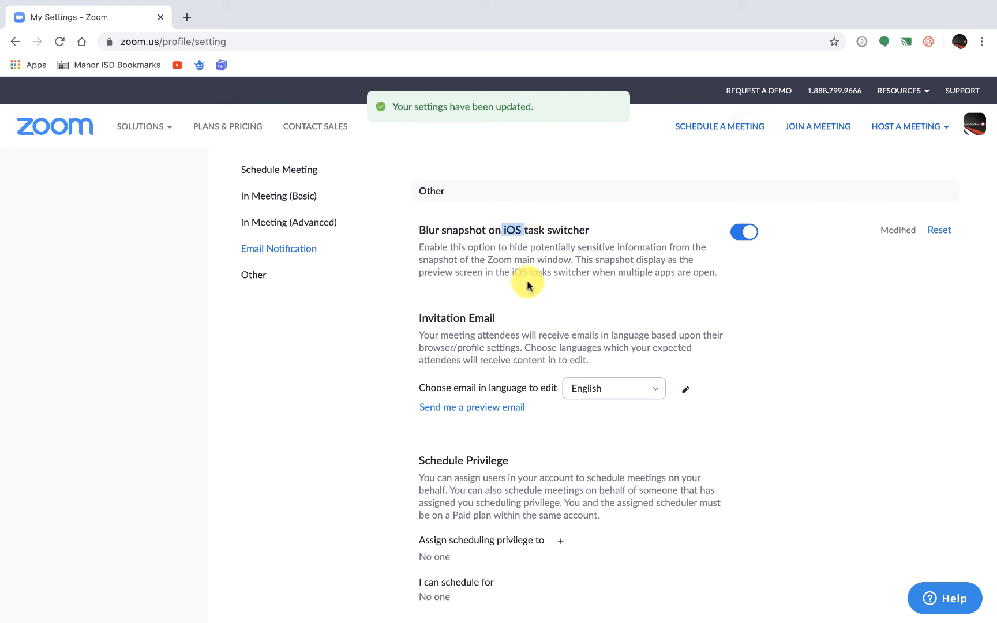
# Look over the remaining Other meeting settings through Integration Authentication, and open the Recording settings.
pyautogui.scroll(-5, 529, 292)
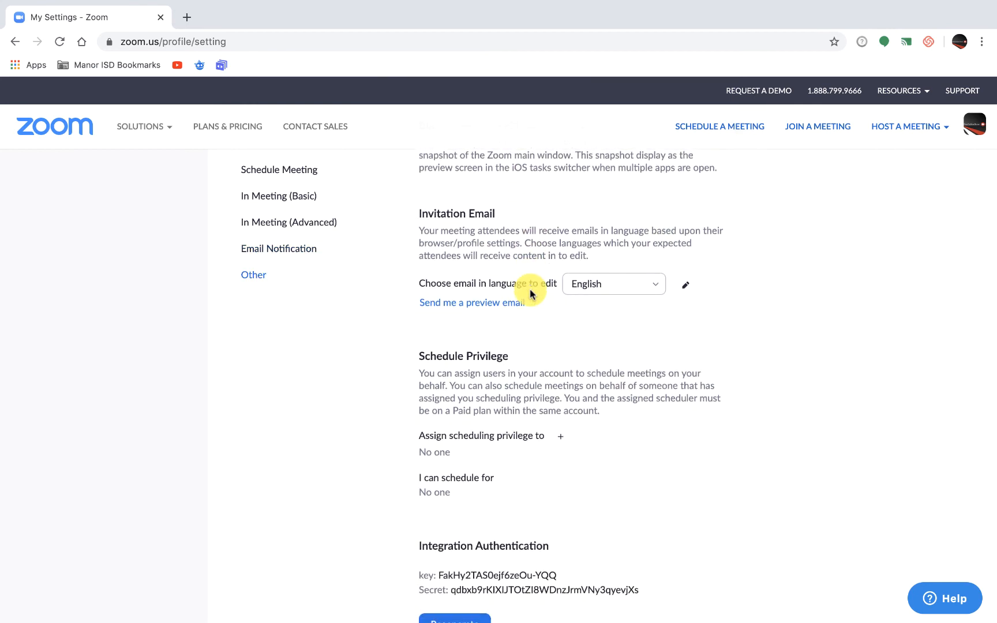
pyautogui.scroll(-2, 529, 291)
pyautogui.scroll(3, 530, 292)
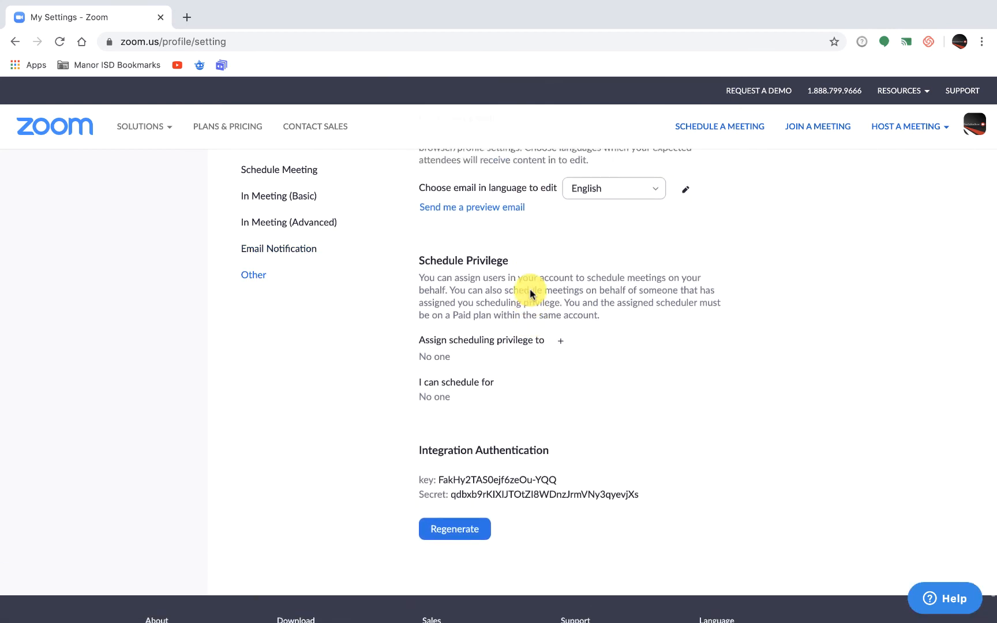
pyautogui.scroll(15, 530, 293)
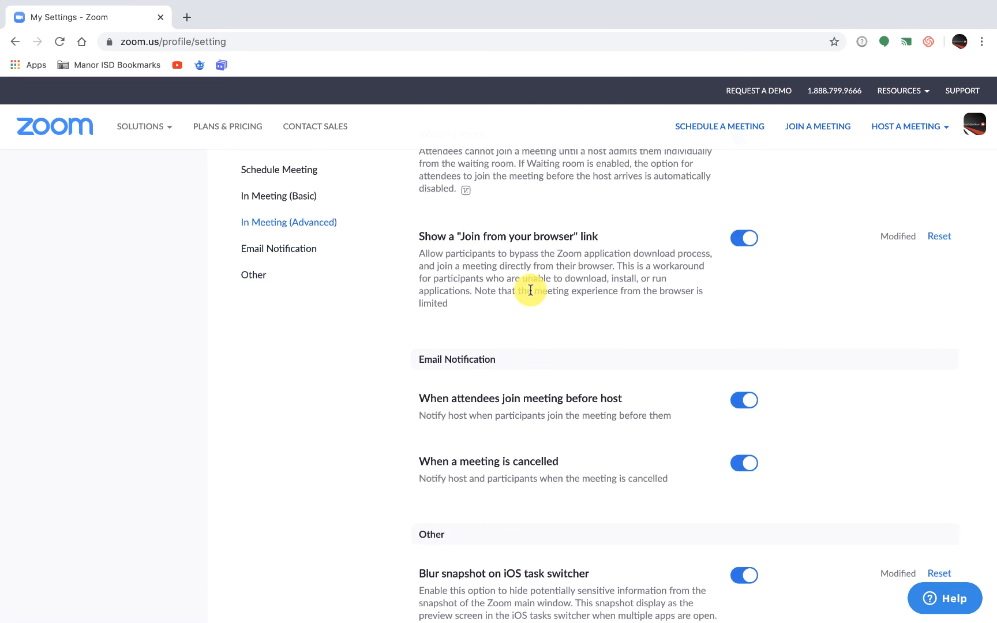
pyautogui.scroll(15, 531, 290)
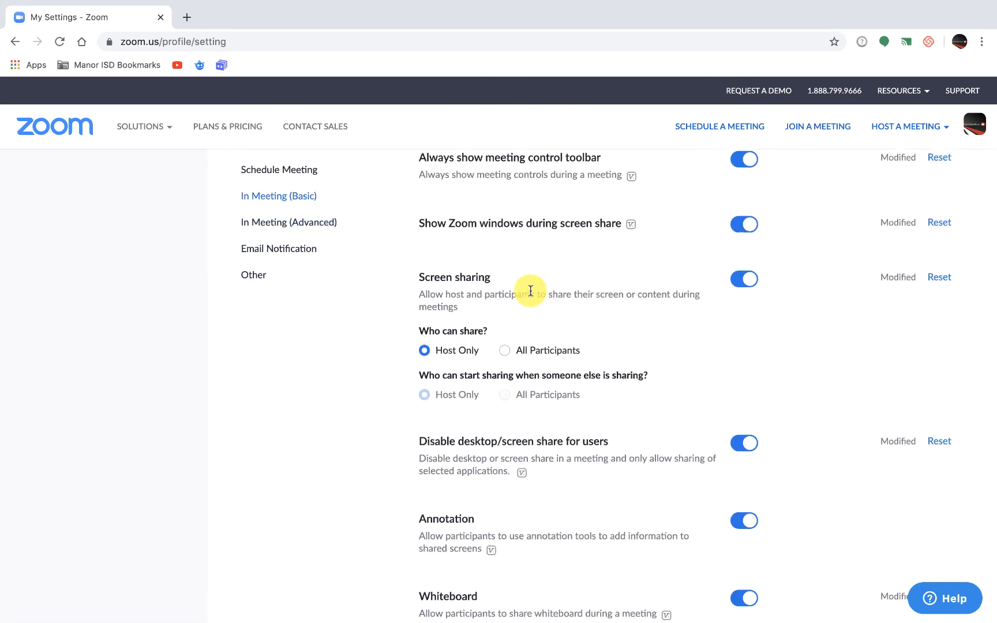
pyautogui.scroll(15, 531, 290)
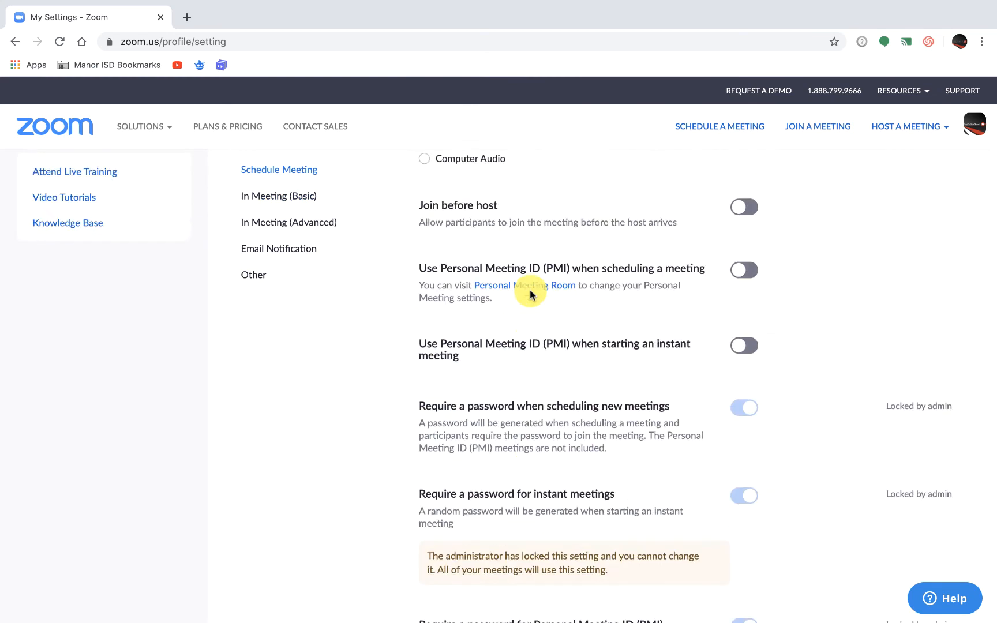
pyautogui.scroll(5, 529, 292)
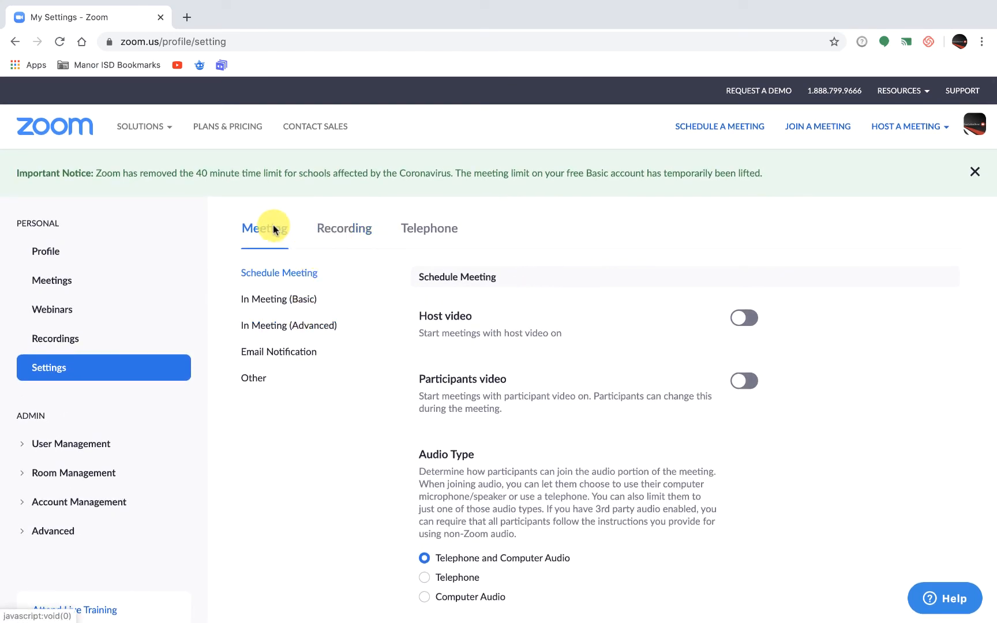
pyautogui.click(341, 231)
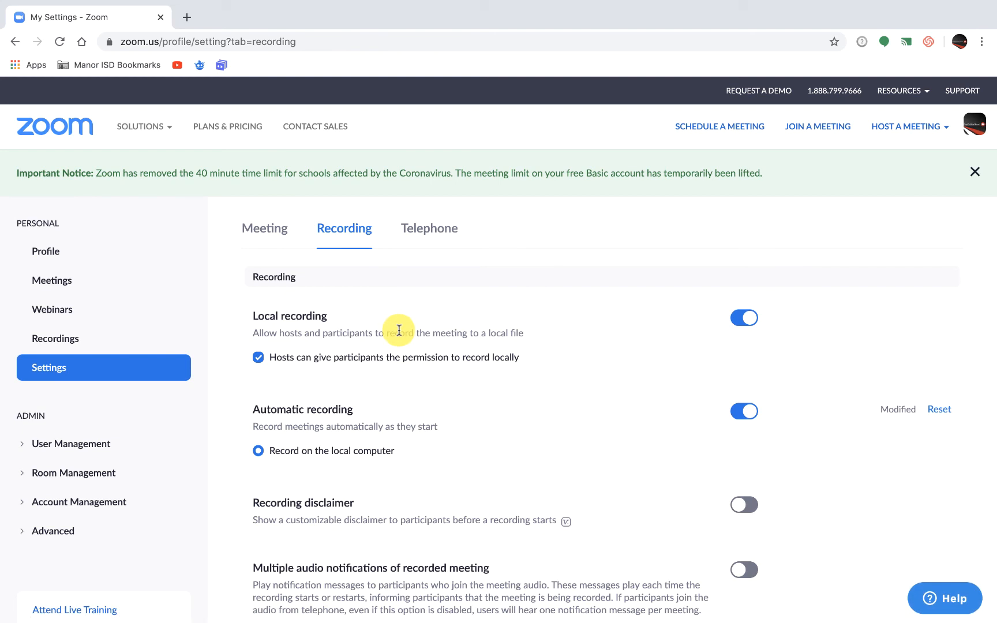
# Review the Local recording and Automatic recording options in the Recording settings.
pyautogui.scroll(-1, 399, 330)
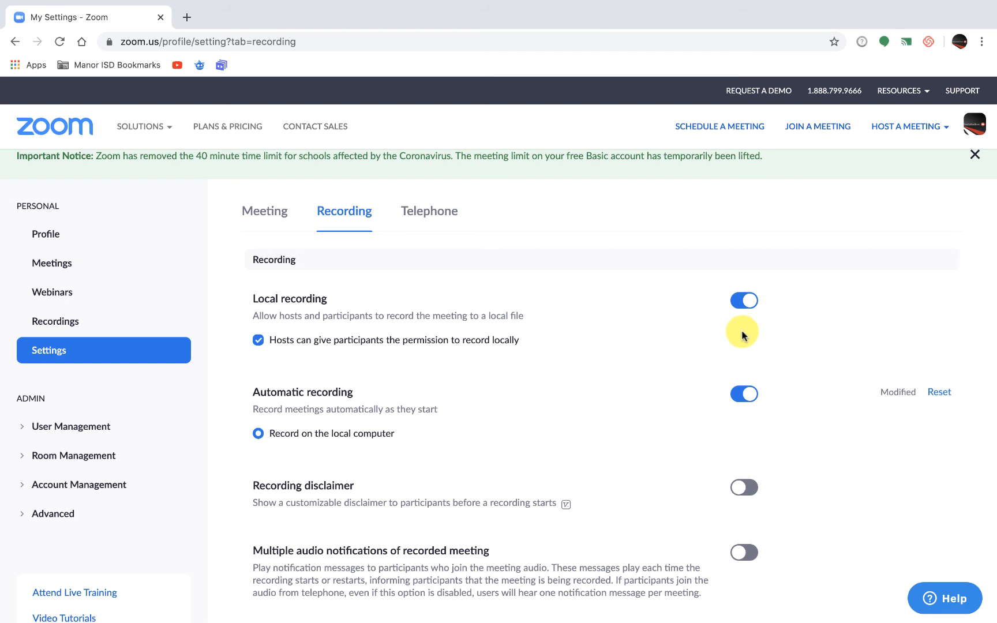
pyautogui.scroll(-1, 742, 334)
pyautogui.click(741, 276)
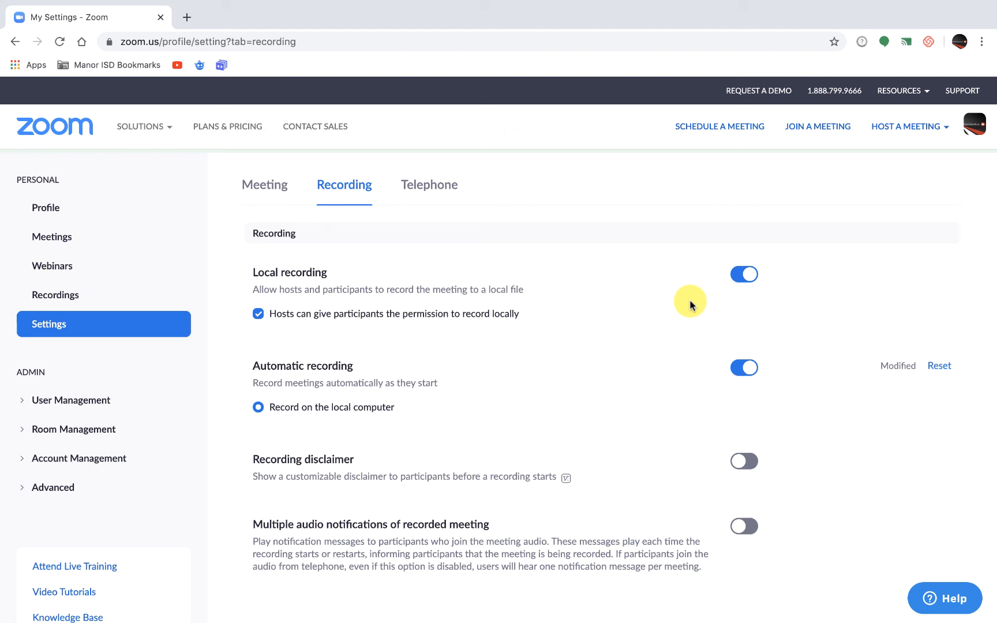
pyautogui.scroll(-3, 690, 304)
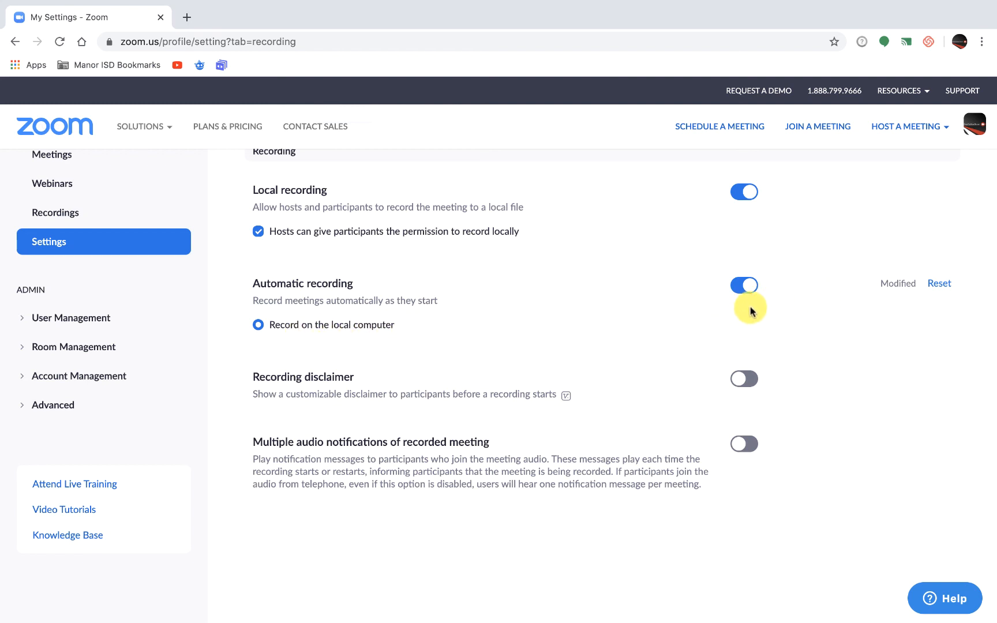
pyautogui.scroll(-1, 496, 328)
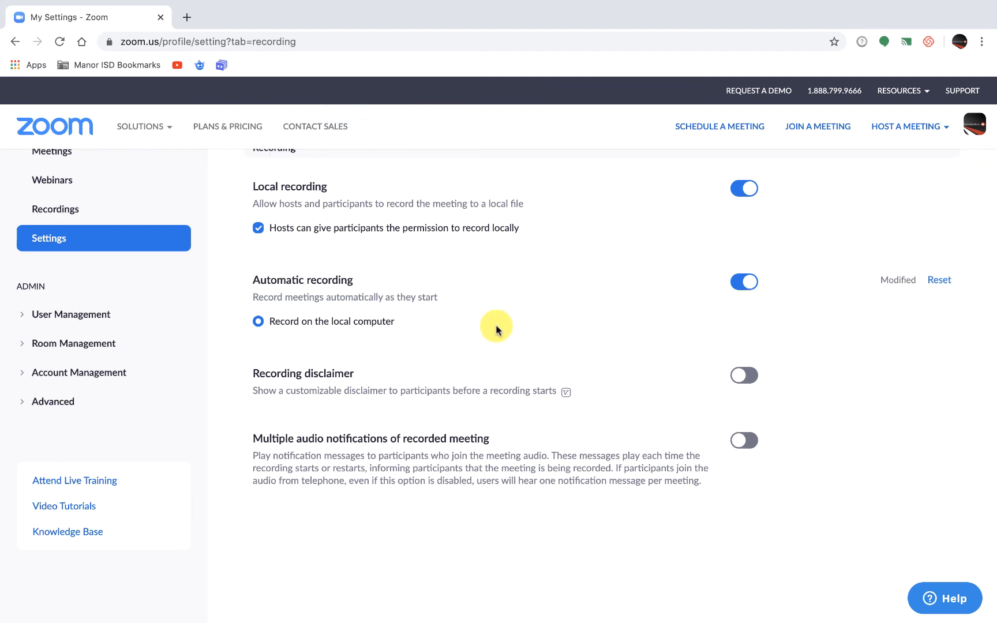
pyautogui.scroll(-1, 495, 328)
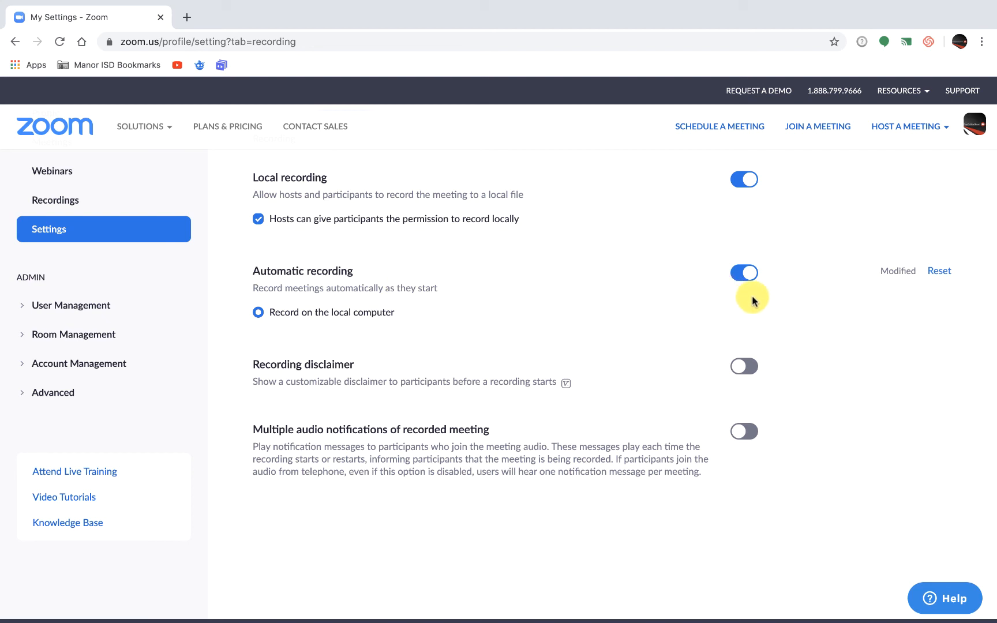
pyautogui.click(750, 277)
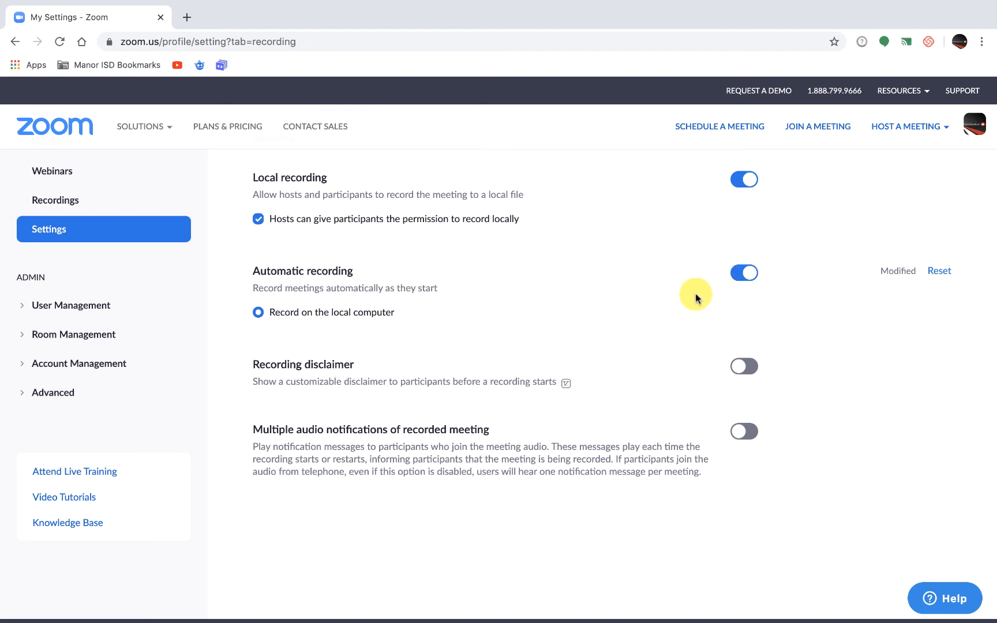
# Turn on Recording disclaimer, leave both the participant consent and host confirmation options unchecked, and save the change.
pyautogui.scroll(-3, 696, 295)
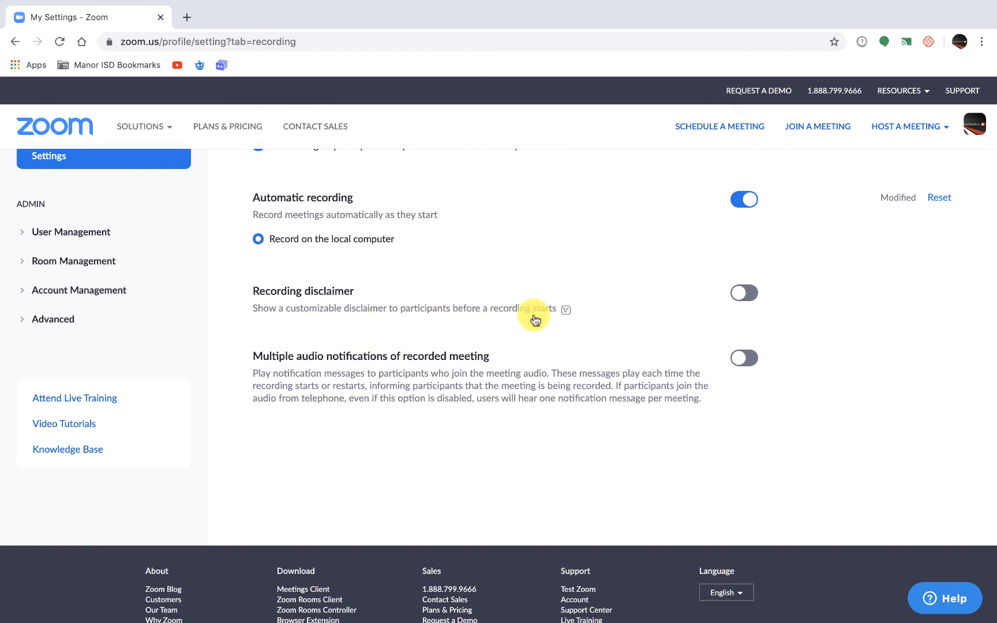
pyautogui.click(752, 296)
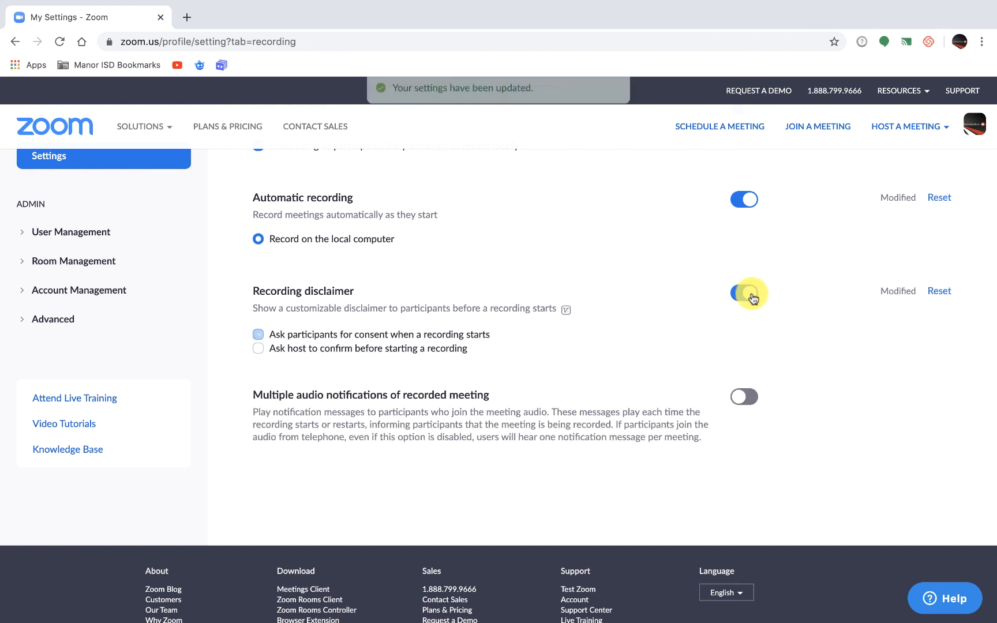
pyautogui.scroll(-1, 646, 322)
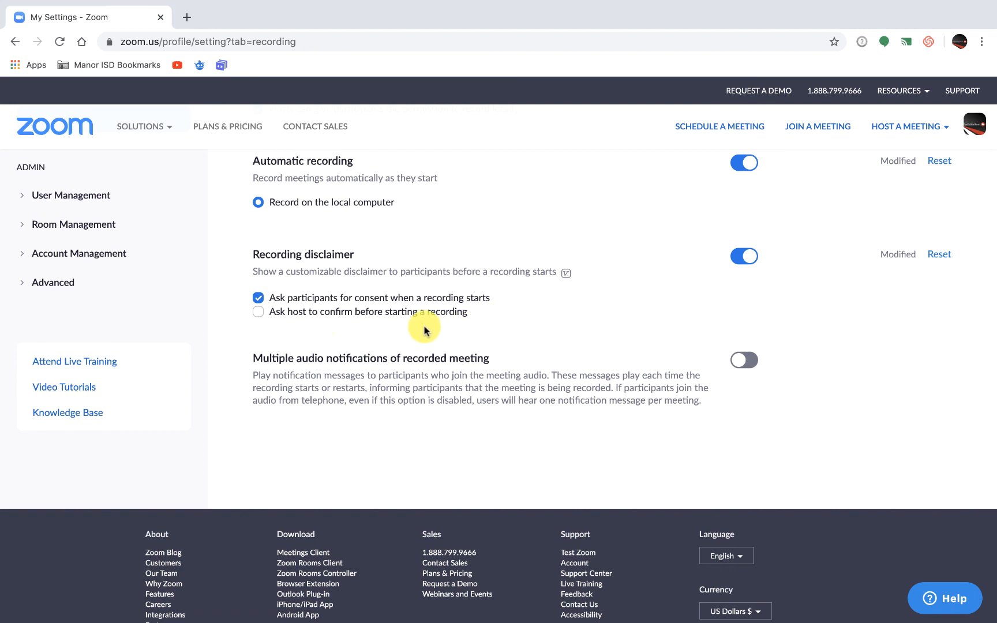
pyautogui.click(259, 313)
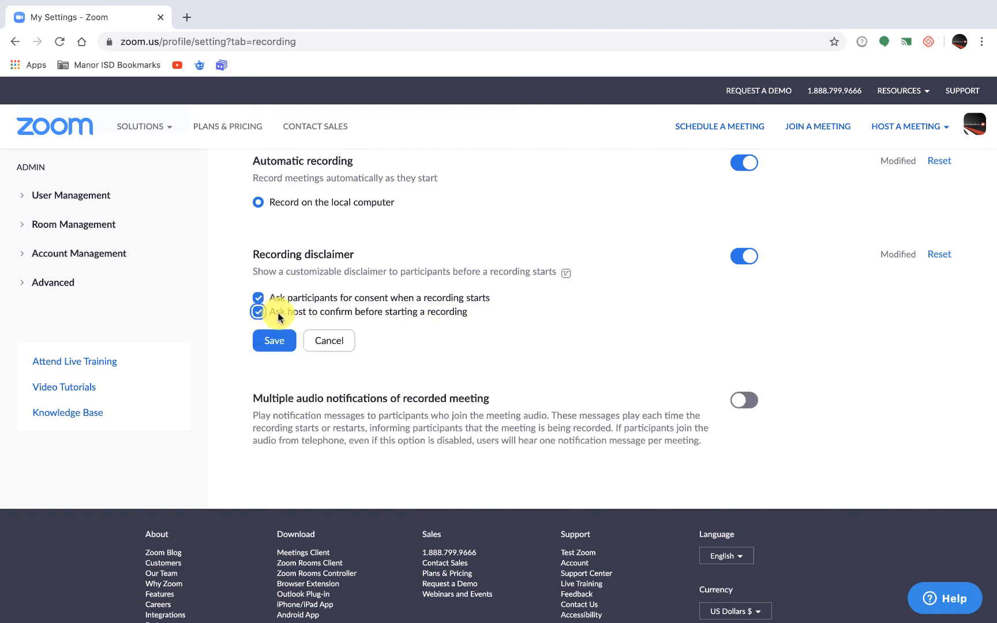
pyautogui.click(259, 313)
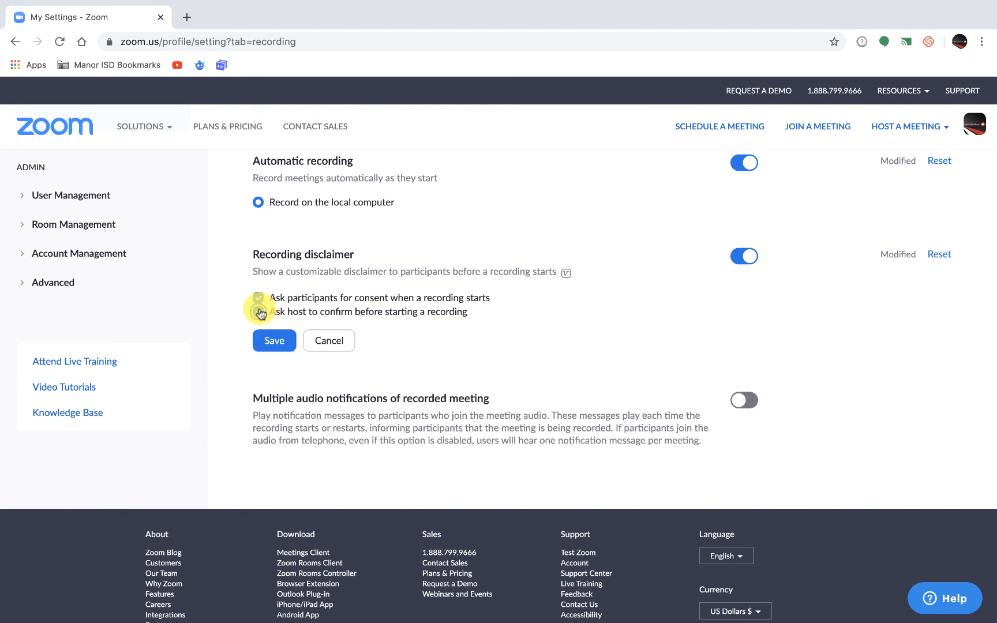
pyautogui.click(259, 298)
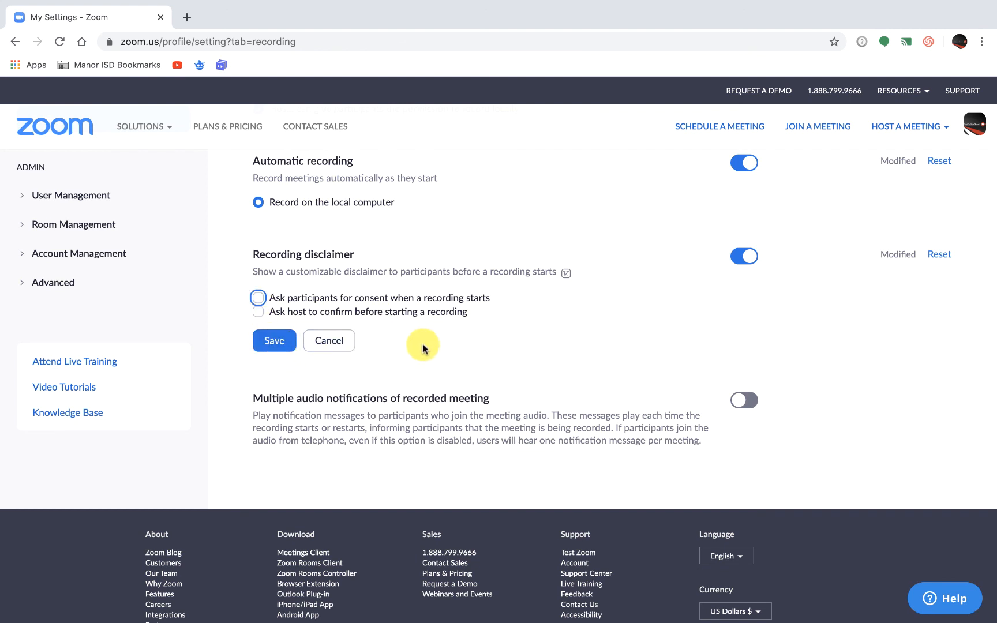
pyautogui.scroll(1, 424, 348)
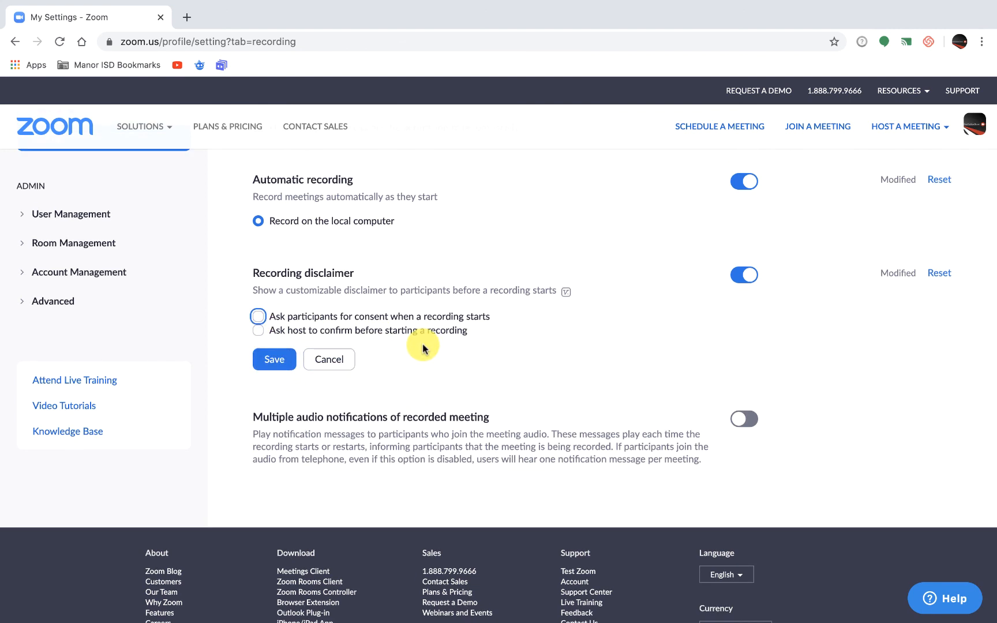
pyautogui.scroll(-2, 423, 344)
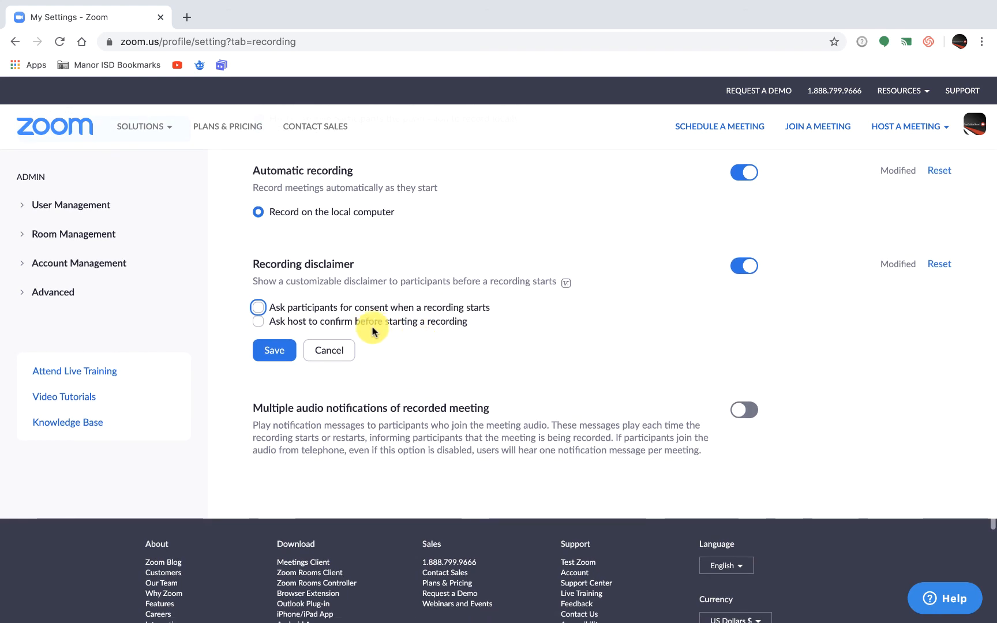
pyautogui.click(273, 331)
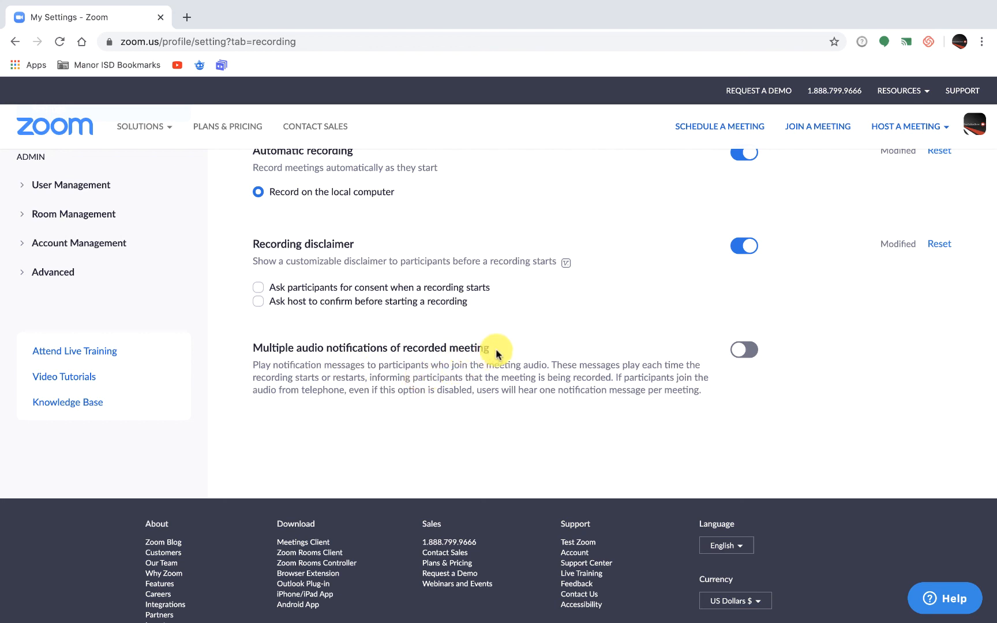
# Turn on Multiple audio notifications of recorded meeting in the Recording settings.
pyautogui.scroll(-1, 590, 369)
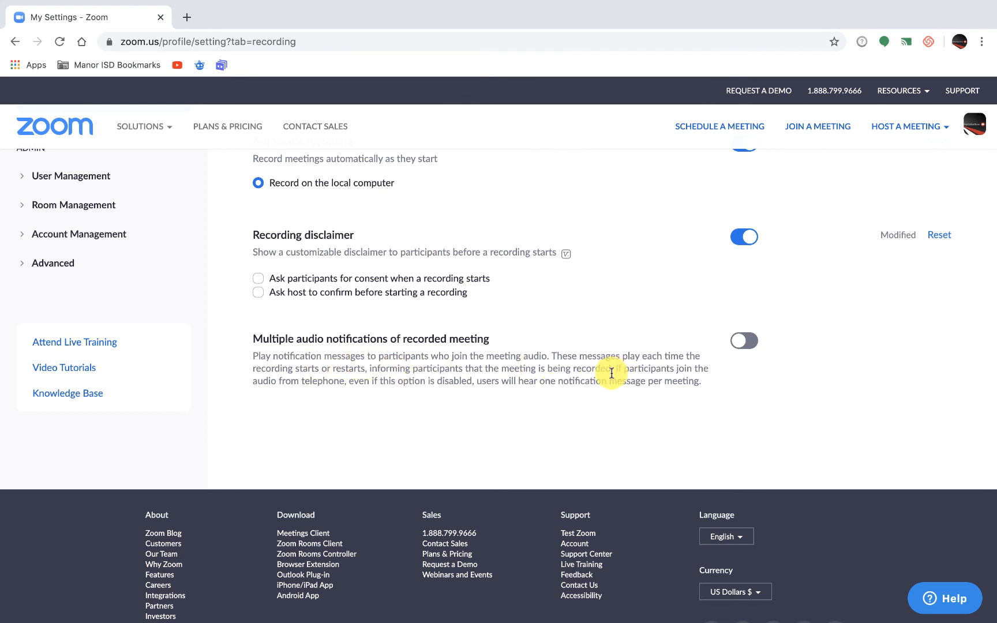
pyautogui.click(744, 340)
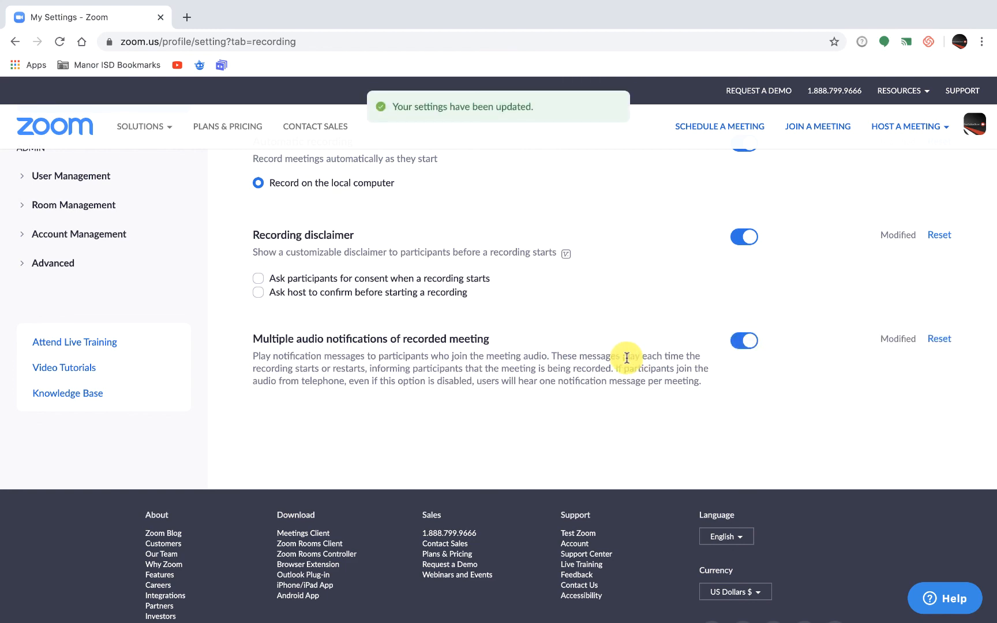
pyautogui.scroll(5, 626, 358)
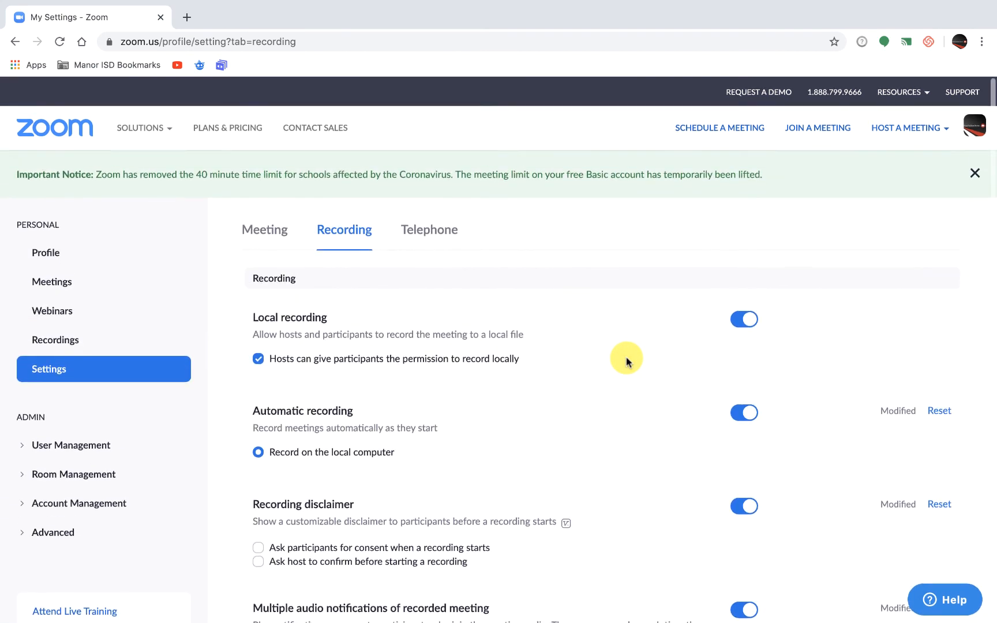